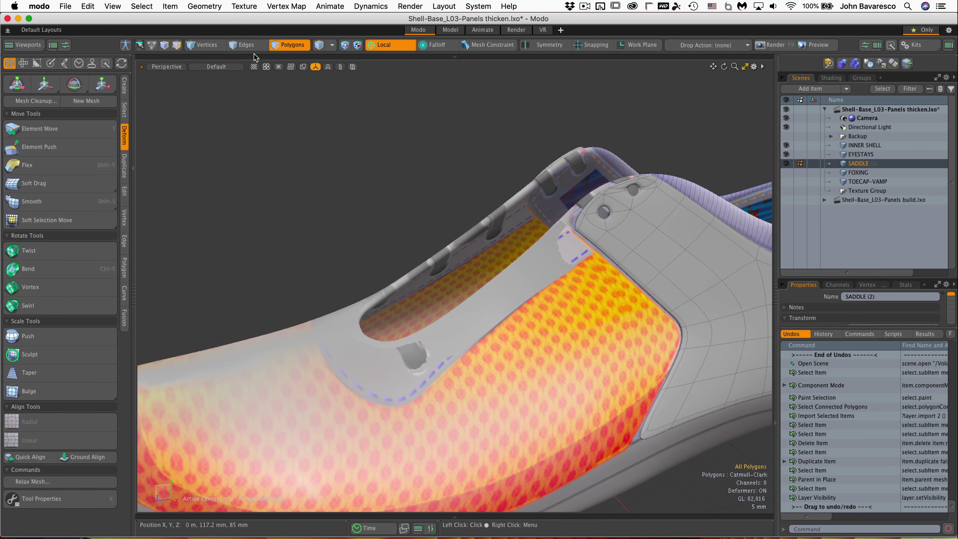
# Leave polygon mode, reset the action center to (none), and select the EYESTAYS mesh.
pyautogui.click(289, 44)
pyautogui.click(396, 44)
pyautogui.click(402, 59)
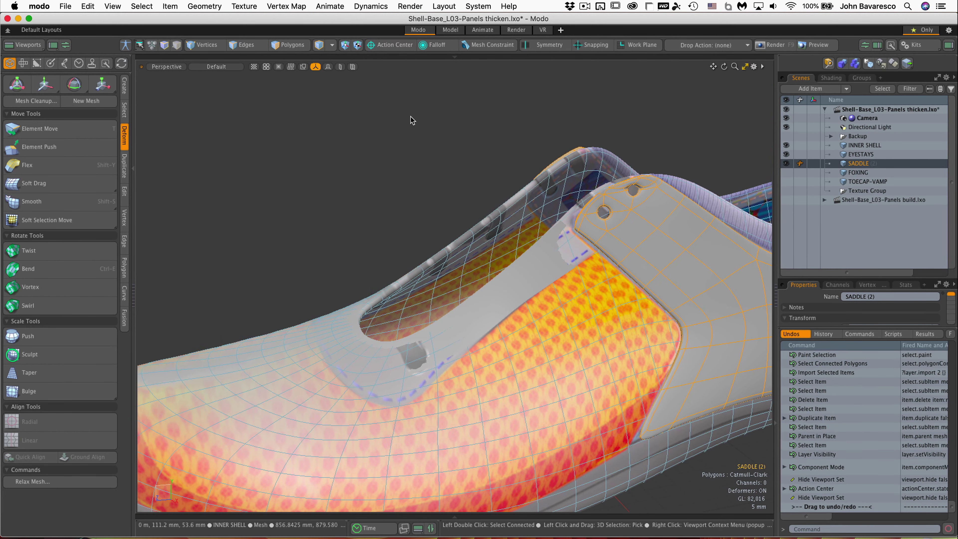
pyautogui.click(490, 294)
# Set the viewport shading style to Wireframe and hide the SADDLE mesh.
pyautogui.scroll(3, 454, 226)
pyautogui.click(216, 66)
pyautogui.click(214, 82)
pyautogui.keyDown('alt'); pyautogui.moveTo(468, 287); pyautogui.dragTo(460, 260); pyautogui.keyUp('alt')
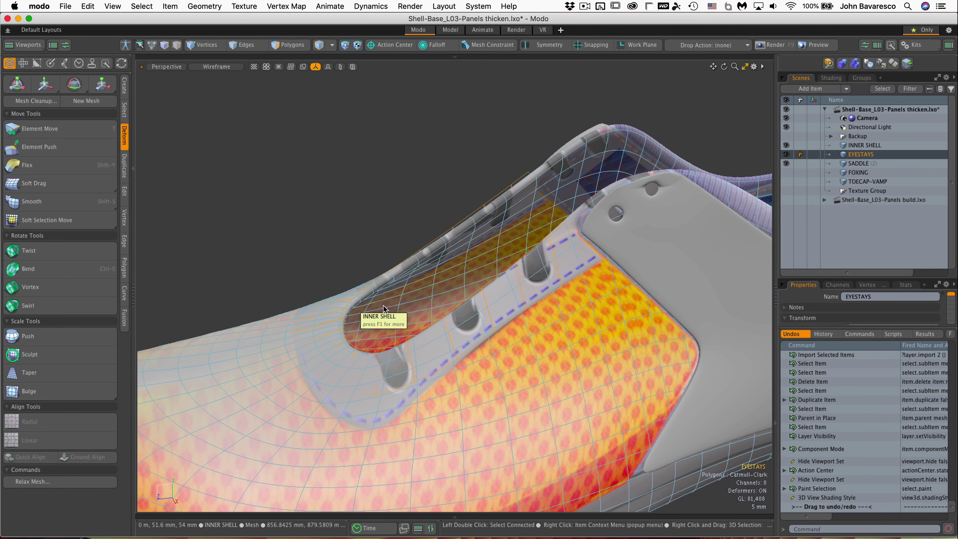
pyautogui.scroll(-1, 437, 369)
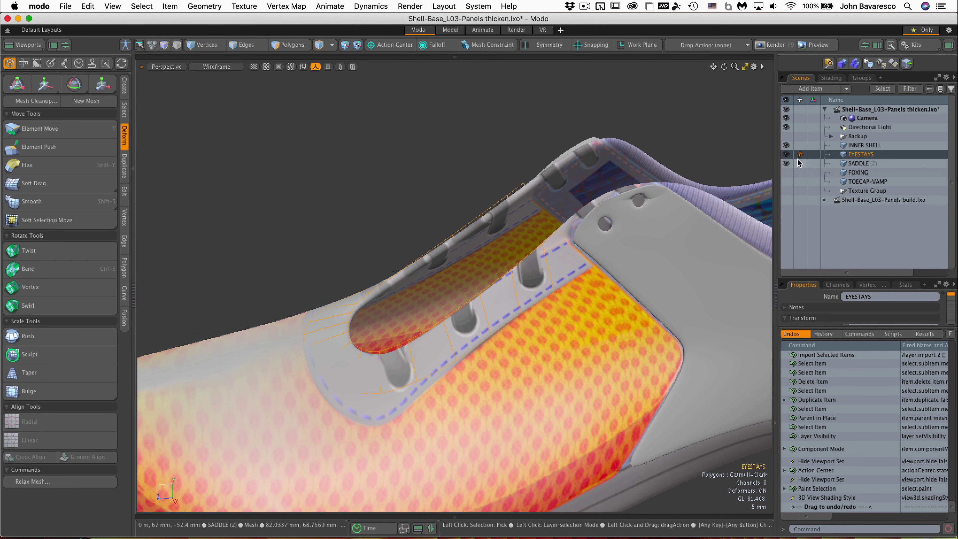
pyautogui.click(786, 163)
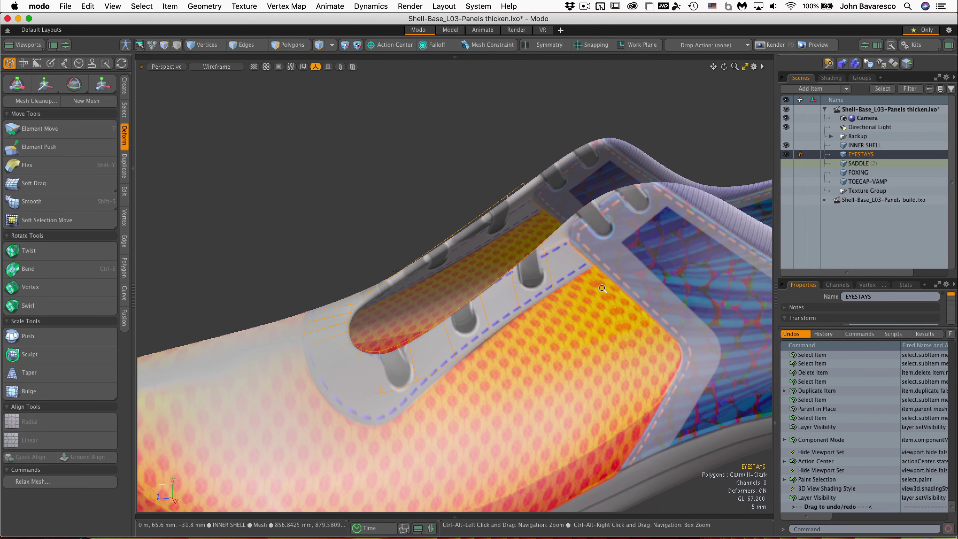
pyautogui.scroll(-1, 604, 284)
pyautogui.keyDown('alt'); pyautogui.moveTo(567, 299); pyautogui.dragTo(536, 245); pyautogui.keyUp('alt')
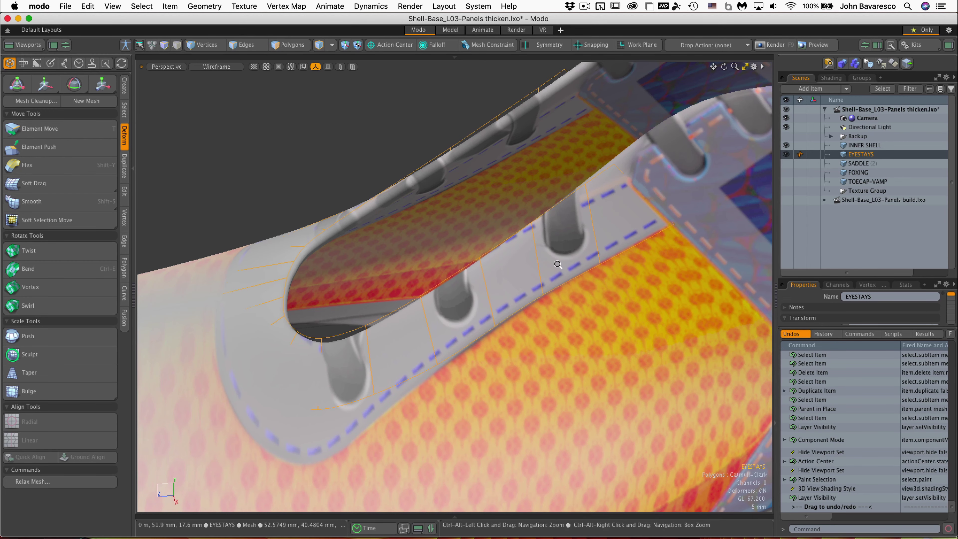
# Select one lower border edge of the eyestay strip and move it along the border with the Selection action center.
pyautogui.keyDown('ctrl'); pyautogui.keyDown('alt'); pyautogui.moveTo(556, 264); pyautogui.dragTo(632, 214); pyautogui.keyUp('alt'); pyautogui.keyUp('ctrl')
pyautogui.press('3')
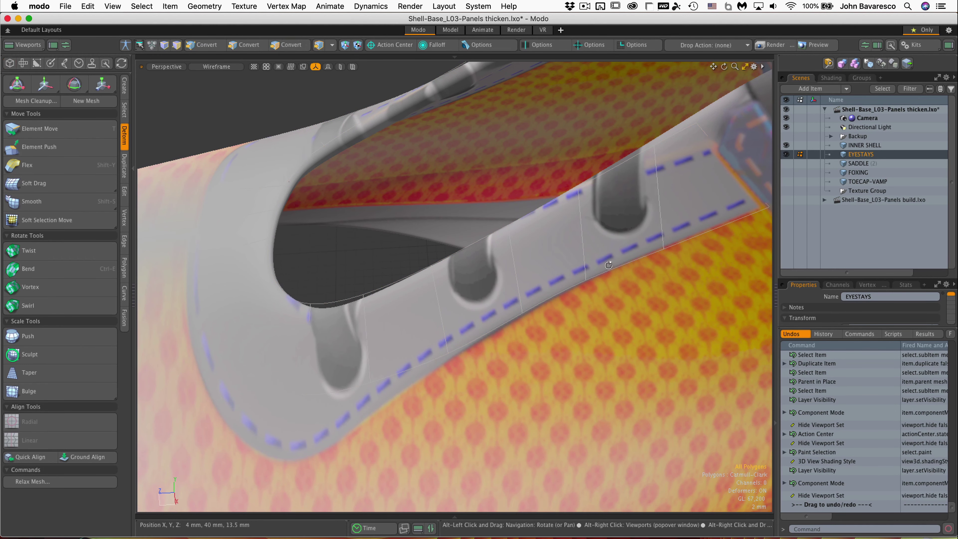
pyautogui.keyDown('alt'); pyautogui.moveTo(630, 269); pyautogui.dragTo(566, 257); pyautogui.keyUp('alt')
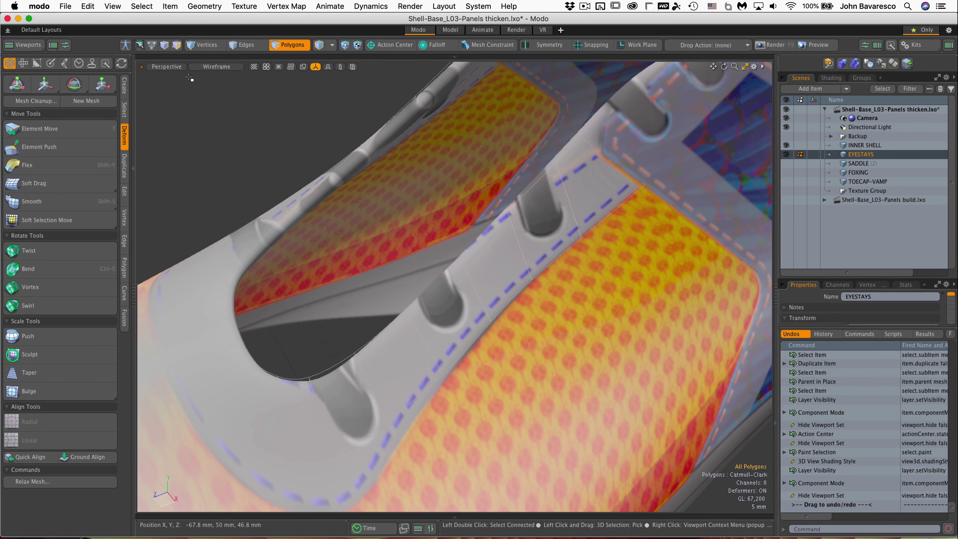
pyautogui.click(243, 44)
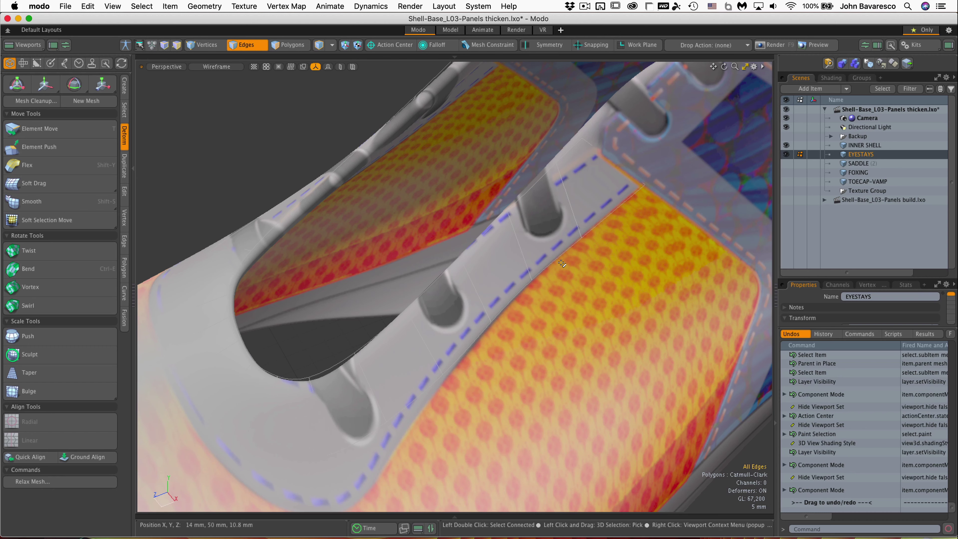
pyautogui.click(523, 241)
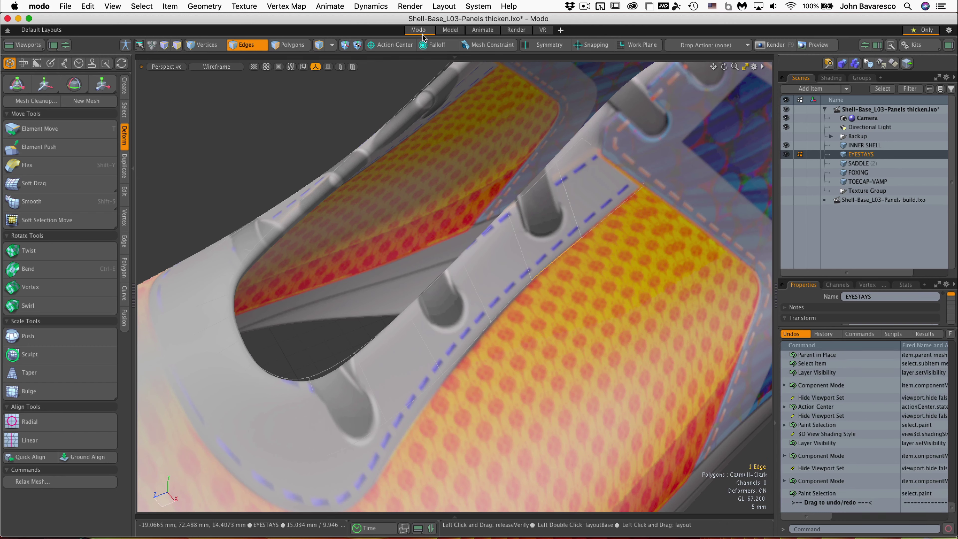
pyautogui.press('w')
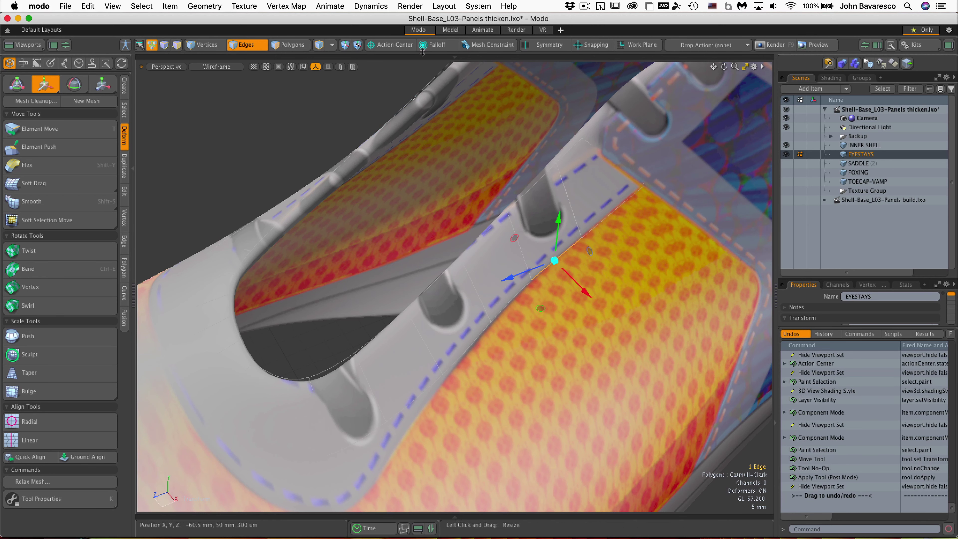
pyautogui.click(404, 46)
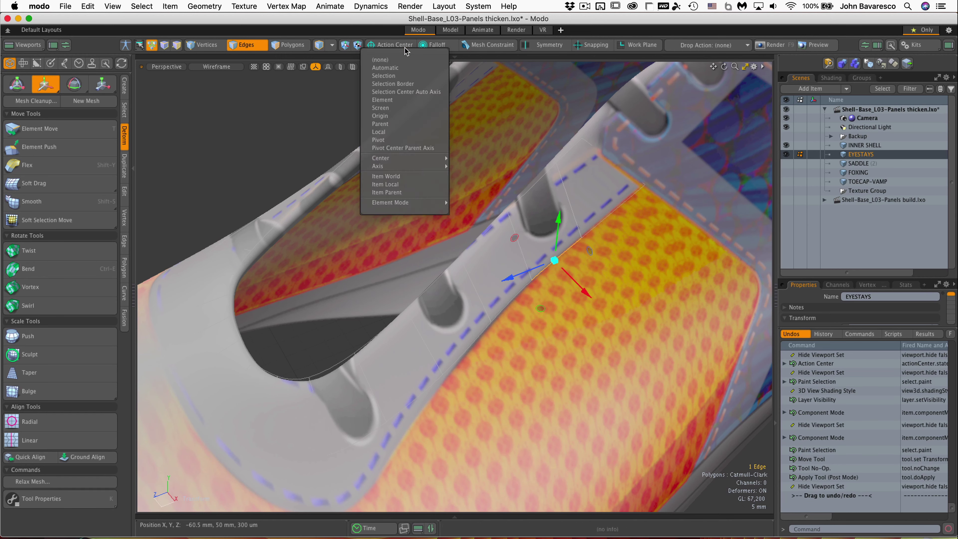
pyautogui.click(407, 77)
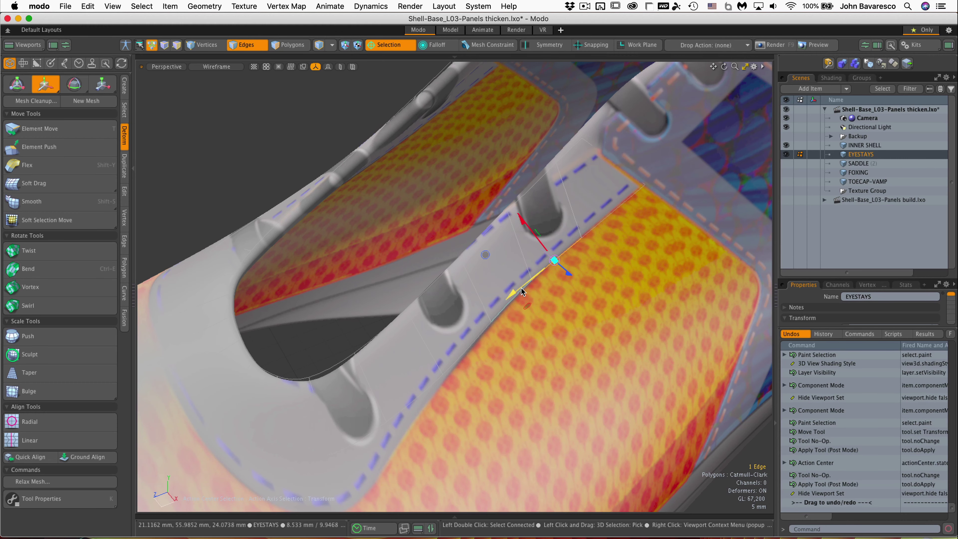
pyautogui.moveTo(521, 291); pyautogui.dragTo(534, 280)
pyautogui.keyDown('ctrl'); pyautogui.keyDown('alt'); pyautogui.moveTo(558, 230); pyautogui.dragTo(541, 237); pyautogui.keyUp('alt'); pyautogui.keyUp('ctrl')
pyautogui.press('space')
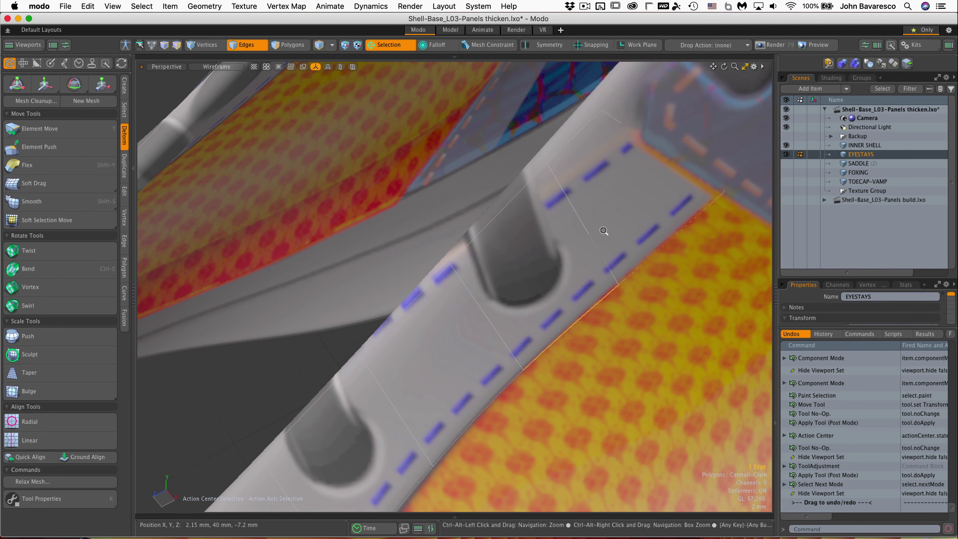
# Try the Texture and Shaded Texture shading styles on the eyestay mesh, and settle on Default.
pyautogui.keyDown('ctrl'); pyautogui.keyDown('alt'); pyautogui.moveTo(605, 230); pyautogui.dragTo(554, 245); pyautogui.keyUp('alt'); pyautogui.keyUp('ctrl')
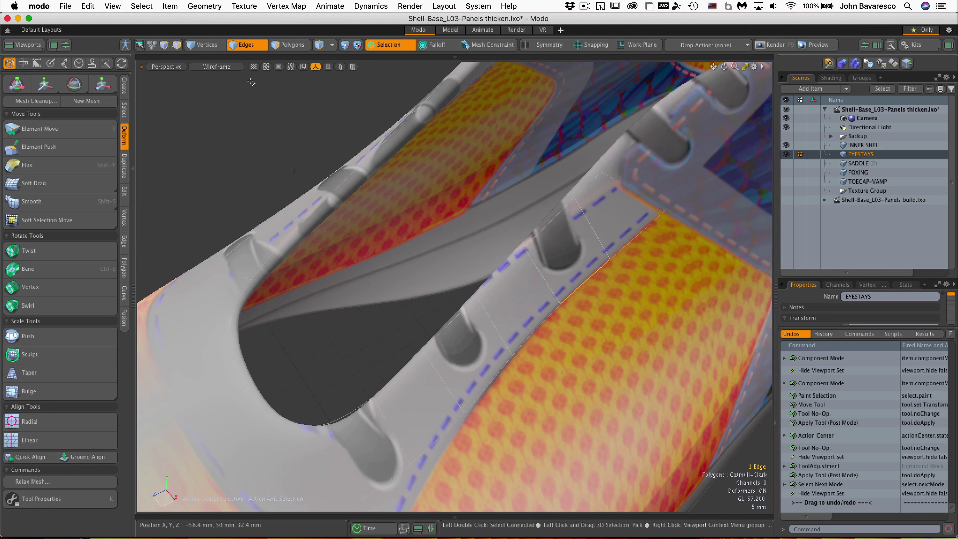
pyautogui.click(236, 68)
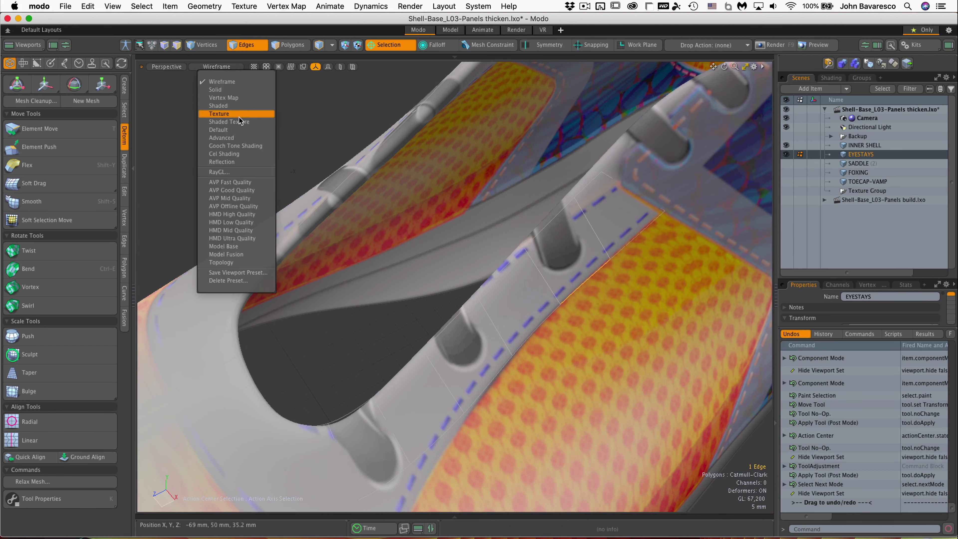
pyautogui.click(239, 115)
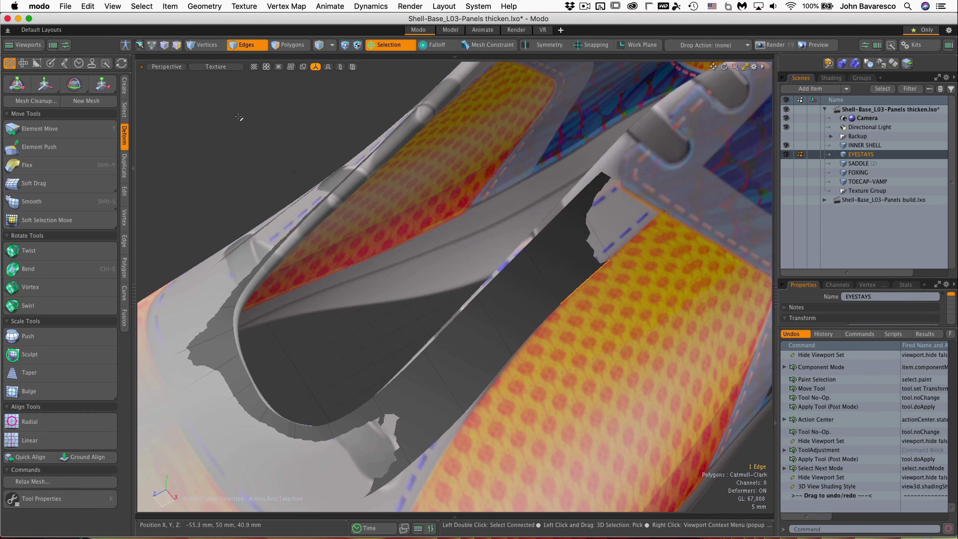
pyautogui.click(229, 67)
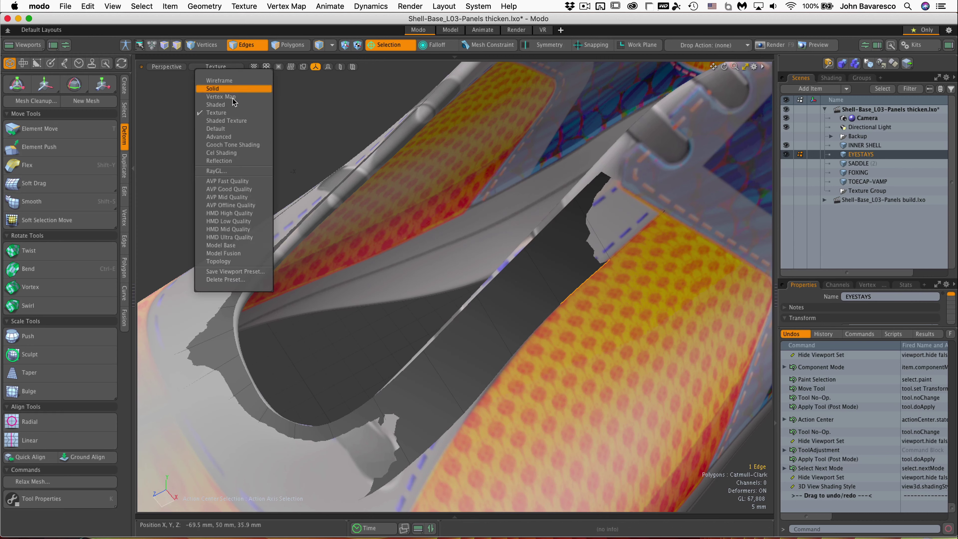
pyautogui.click(234, 121)
pyautogui.click(209, 67)
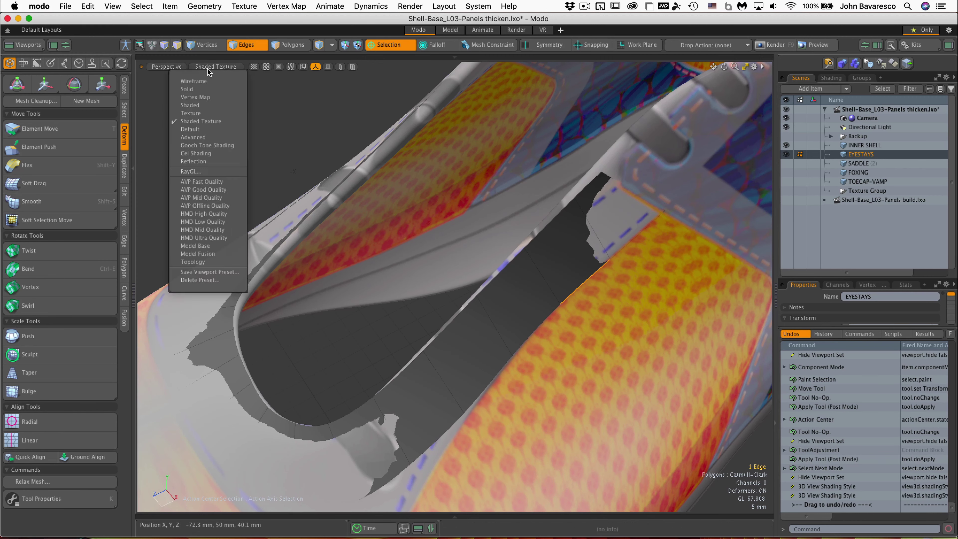
pyautogui.click(214, 130)
pyautogui.scroll(-3, 568, 285)
pyautogui.moveTo(415, 265)
pyautogui.keyDown('alt'); pyautogui.mouseDown()
pyautogui.moveTo(567, 285)
pyautogui.moveTo(414, 340)
pyautogui.moveTo(199, 240)
pyautogui.mouseUp(); pyautogui.keyUp('alt')
# Push all polygons of the EYESTAYS mesh slightly outward from the inner shell.
pyautogui.press('space')
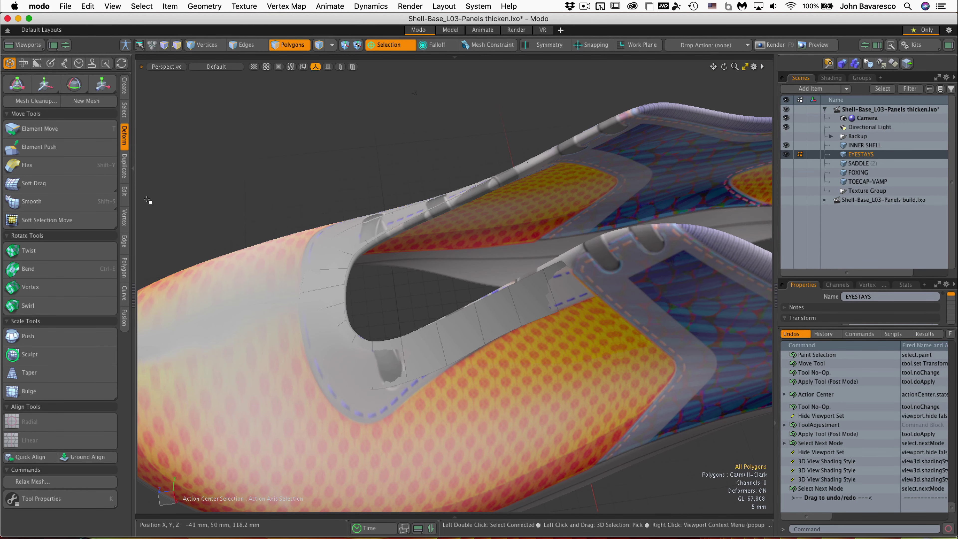
pyautogui.click(61, 343)
pyautogui.click(342, 290)
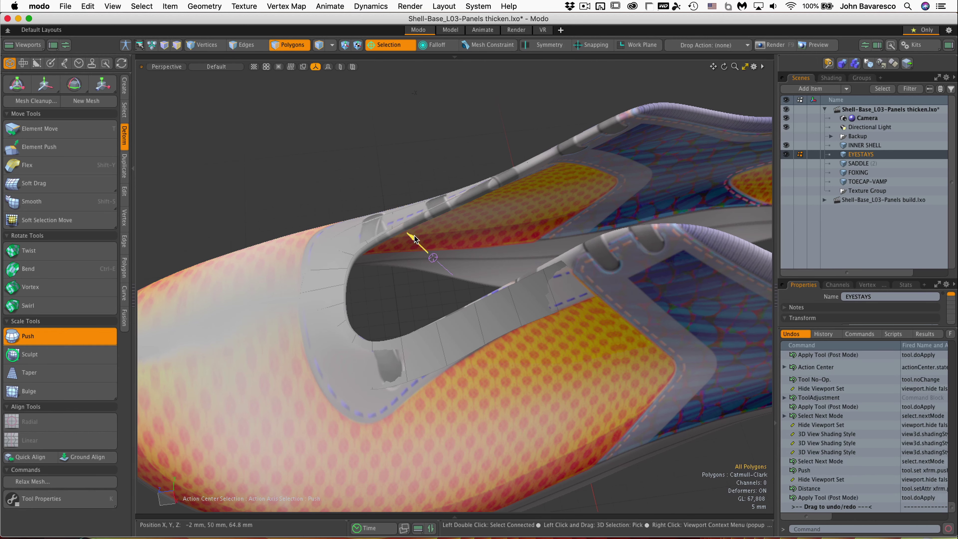
pyautogui.moveTo(412, 237); pyautogui.dragTo(410, 235)
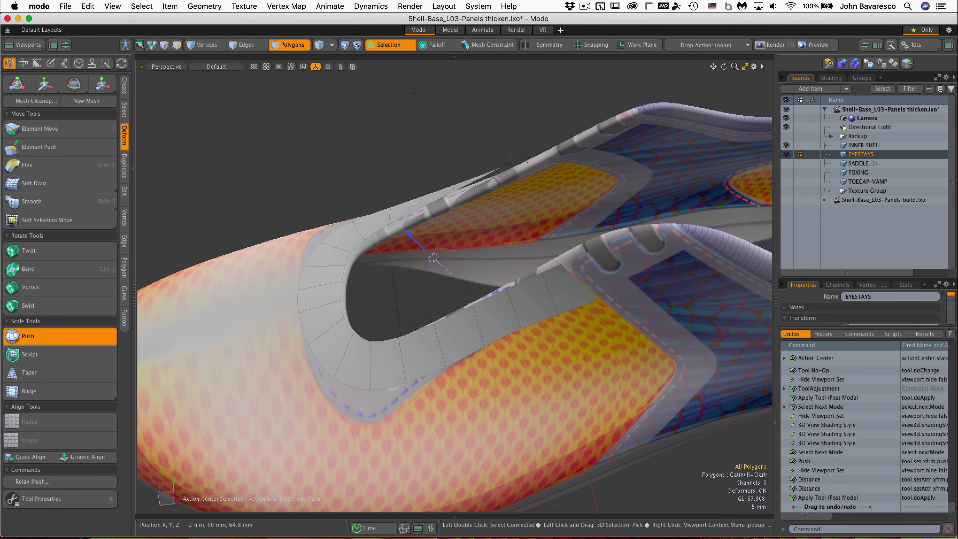
pyautogui.keyDown('alt'); pyautogui.moveTo(411, 236); pyautogui.dragTo(392, 219); pyautogui.keyUp('alt')
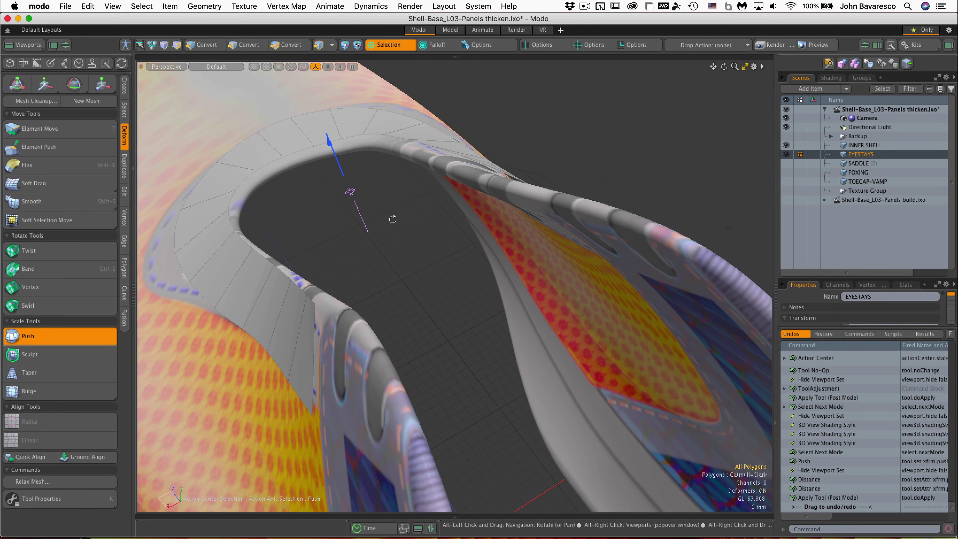
pyautogui.keyDown('alt'); pyautogui.moveTo(393, 219); pyautogui.dragTo(341, 183); pyautogui.keyUp('alt')
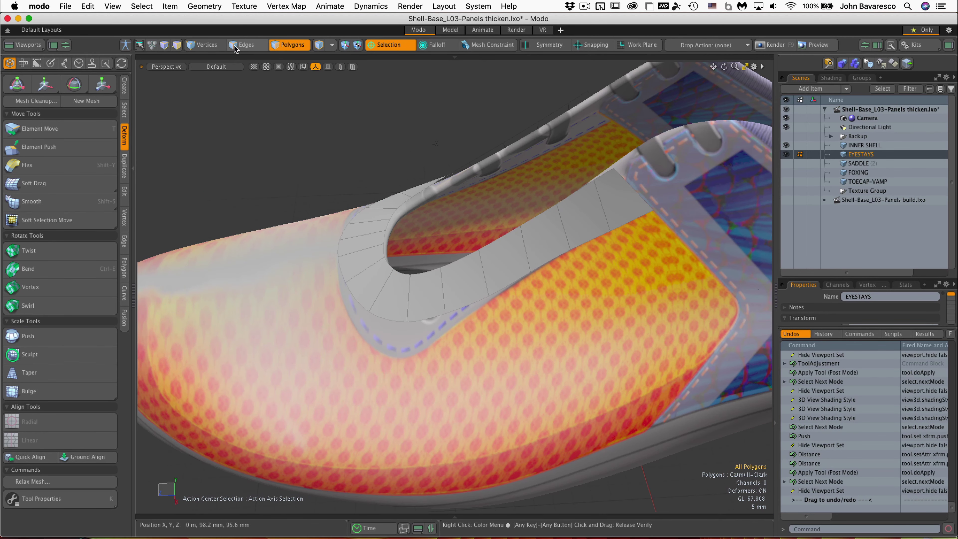
# Move edges along the near side of the eyestay strip to follow the shell's eyestay outline.
pyautogui.click(236, 46)
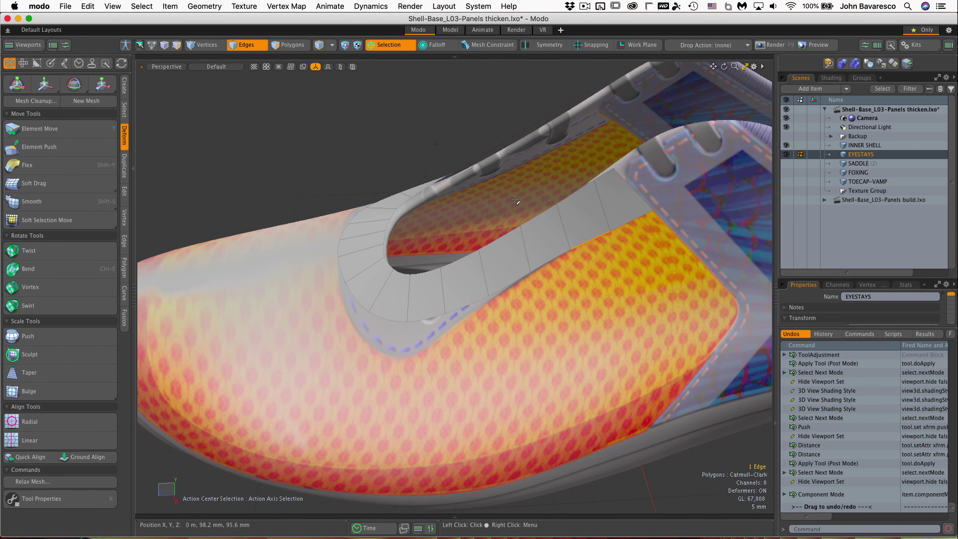
pyautogui.moveTo(590, 240); pyautogui.dragTo(577, 247)
pyautogui.press('space')
pyautogui.click(515, 279)
pyautogui.moveTo(515, 279); pyautogui.dragTo(502, 287)
pyautogui.press('space')
# Move a lower border edge on the opposite side of the eyestay strip to fit the shell outline.
pyautogui.keyDown('alt'); pyautogui.moveTo(264, 286); pyautogui.dragTo(442, 295); pyautogui.keyUp('alt')
pyautogui.press('w')
pyautogui.press('space')
pyautogui.click(509, 309)
pyautogui.press('w')
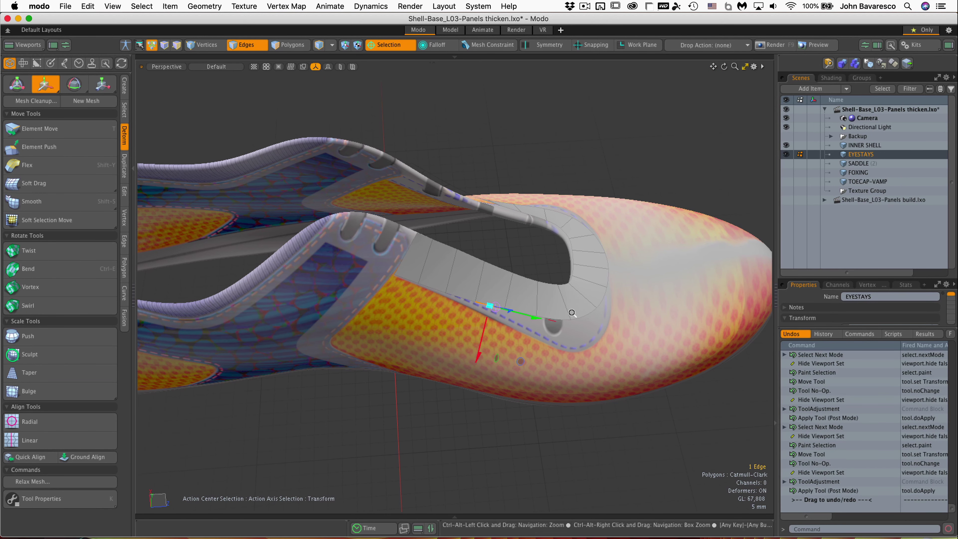
pyautogui.keyDown('ctrl'); pyautogui.keyDown('alt'); pyautogui.moveTo(572, 312); pyautogui.dragTo(619, 312); pyautogui.keyUp('alt'); pyautogui.keyUp('ctrl')
pyautogui.press('space')
# Convert the EYESTAYS mesh from subdivision to plain faces and slide a crosswise edge along the strip.
pyautogui.press('Escape')
pyautogui.press('Tab')
pyautogui.keyDown('alt'); pyautogui.moveTo(565, 312); pyautogui.dragTo(415, 302); pyautogui.keyUp('alt')
pyautogui.click(483, 283)
pyautogui.press('s')
pyautogui.click(502, 286)
pyautogui.press('space')
pyautogui.press('Escape')
# Slide individual vertices along the throat opening's border to even out the eyestay strip's inner contour.
pyautogui.press('1')
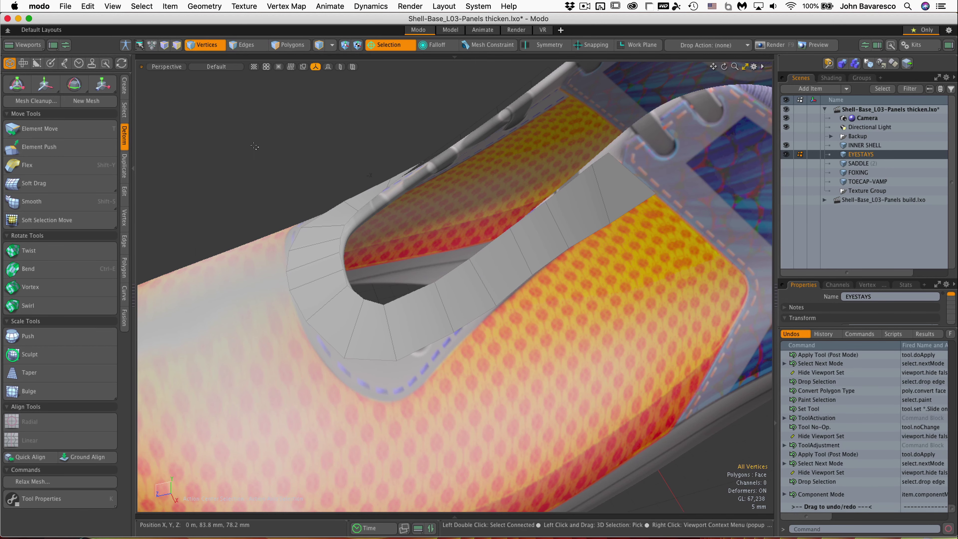
pyautogui.click(124, 218)
pyautogui.click(72, 256)
pyautogui.click(510, 228)
pyautogui.moveTo(500, 242); pyautogui.dragTo(496, 244)
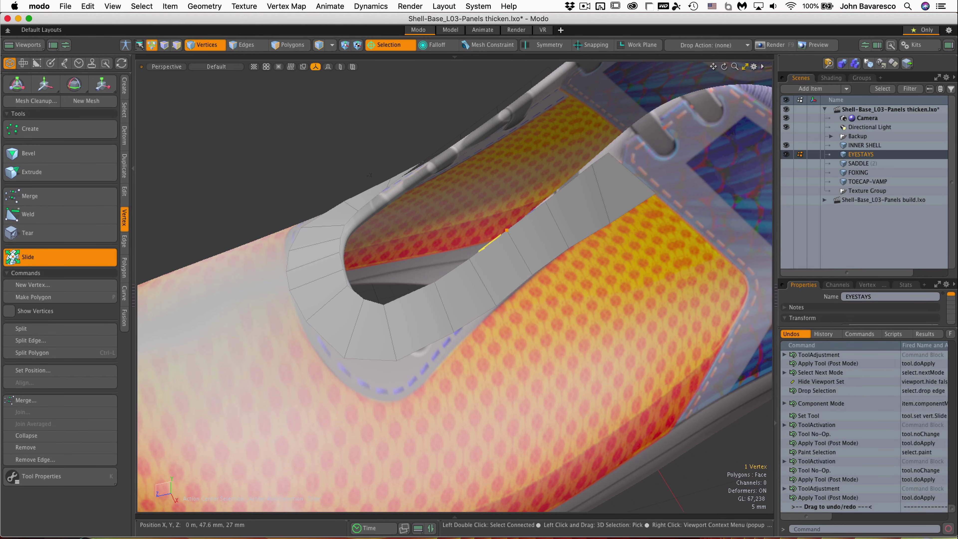
pyautogui.scroll(3, 556, 205)
pyautogui.click(537, 191)
pyautogui.click(534, 188)
pyautogui.click(537, 191)
pyautogui.moveTo(537, 191); pyautogui.dragTo(534, 193)
pyautogui.keyDown('alt'); pyautogui.moveTo(566, 143); pyautogui.dragTo(603, 163); pyautogui.keyUp('alt')
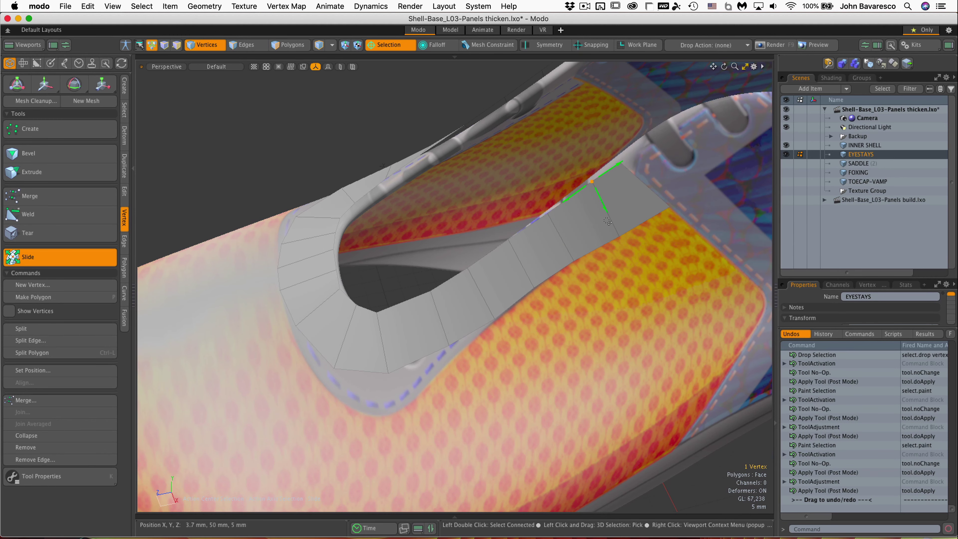
pyautogui.click(622, 235)
# Slide crosswise edges along the eyestay strip to even out their spacing toward the toe end.
pyautogui.scroll(-2, 543, 167)
pyautogui.keyDown('alt'); pyautogui.moveTo(543, 212); pyautogui.dragTo(563, 188); pyautogui.keyUp('alt')
pyautogui.press('space')
pyautogui.keyDown('ctrl'); pyautogui.keyDown('alt'); pyautogui.moveTo(489, 237); pyautogui.dragTo(543, 237); pyautogui.keyUp('alt'); pyautogui.keyUp('ctrl')
pyautogui.press('space')
pyautogui.click(546, 236)
pyautogui.hotkey('shift', 's')
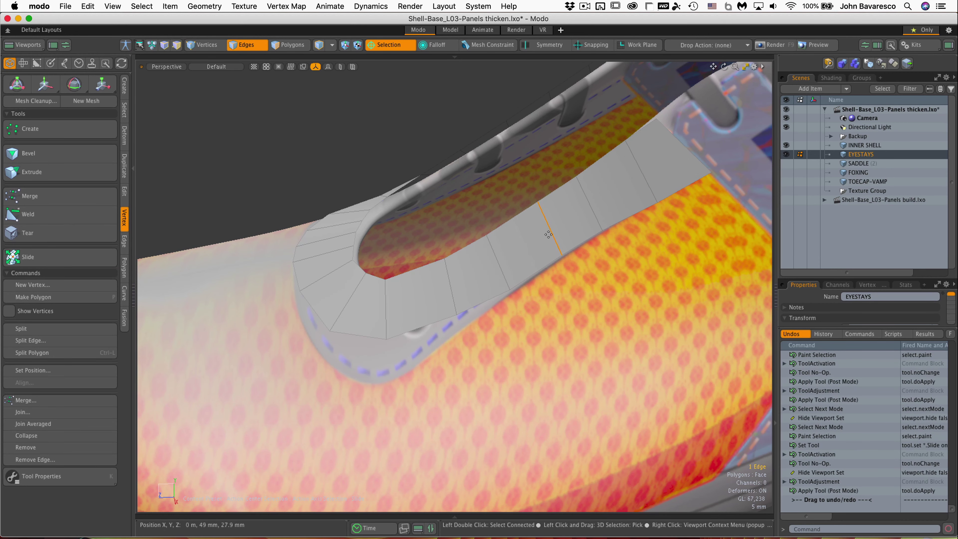
pyautogui.keyDown('alt'); pyautogui.moveTo(498, 260); pyautogui.dragTo(481, 305); pyautogui.keyUp('alt')
pyautogui.press('space')
pyautogui.click(421, 330)
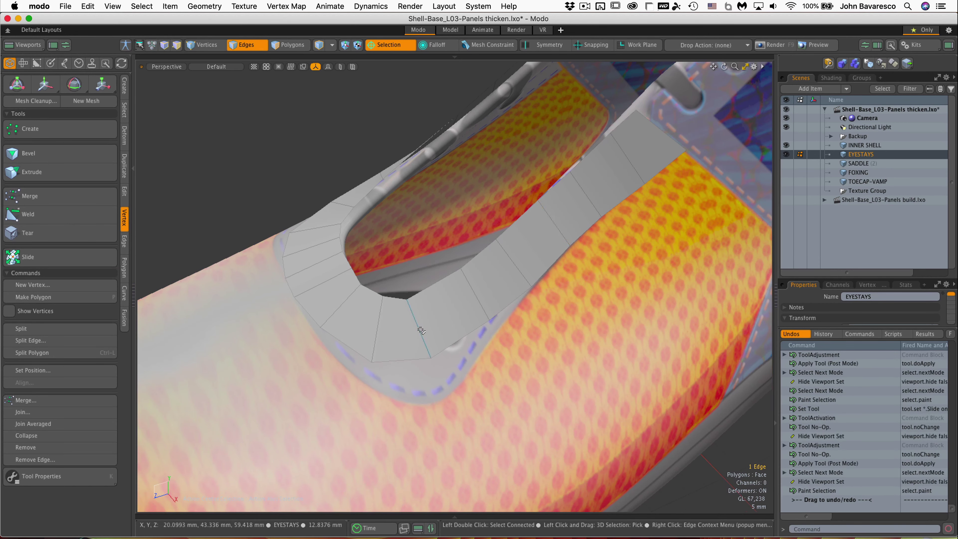
pyautogui.keyDown('ctrl'); pyautogui.keyDown('alt'); pyautogui.moveTo(522, 257); pyautogui.dragTo(507, 257); pyautogui.keyUp('alt'); pyautogui.keyUp('ctrl')
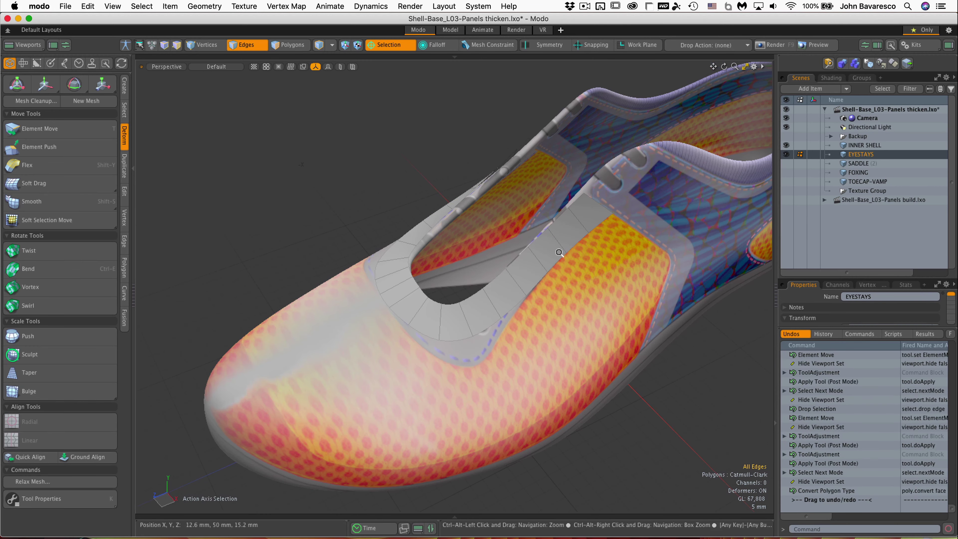
# Switch the eyestay mesh to plain faces and add edge loops along the inner and outer borders at about 86% and 17%.
pyautogui.keyDown('ctrl'); pyautogui.keyDown('alt'); pyautogui.moveTo(559, 252); pyautogui.dragTo(481, 309); pyautogui.keyUp('alt'); pyautogui.keyUp('ctrl')
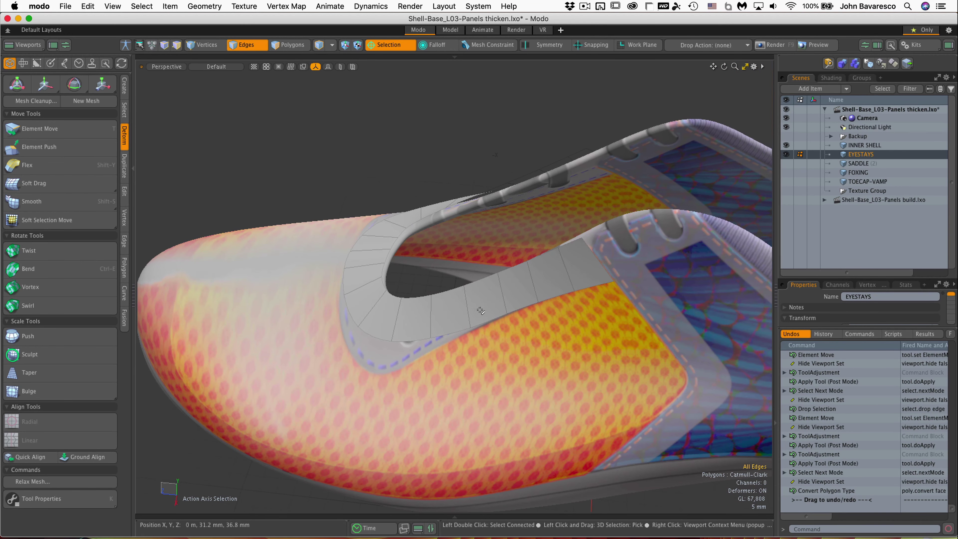
pyautogui.press('Tab')
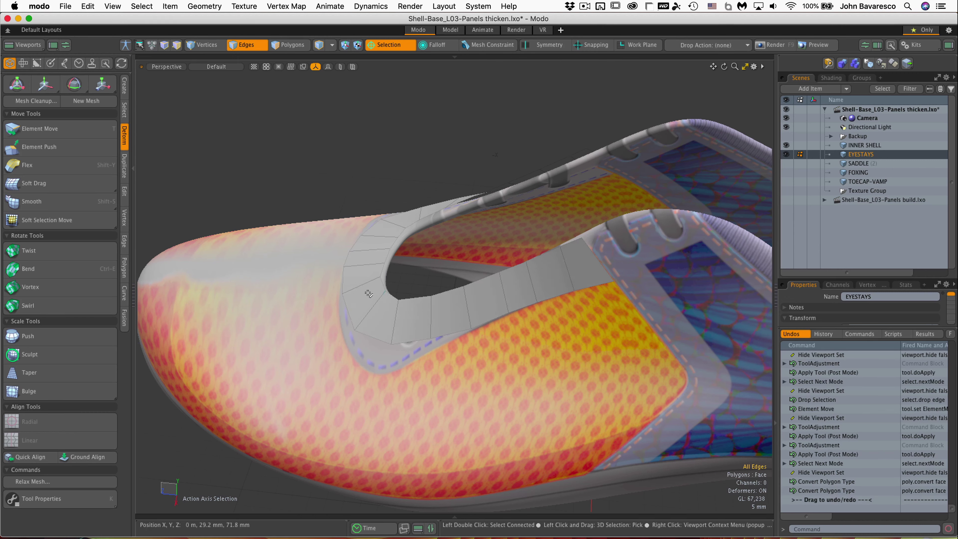
pyautogui.click(124, 242)
pyautogui.click(34, 268)
pyautogui.keyDown('alt'); pyautogui.moveTo(453, 287); pyautogui.dragTo(475, 276); pyautogui.keyUp('alt')
pyautogui.scroll(3, 475, 275)
pyautogui.click(622, 206)
pyautogui.moveTo(622, 205); pyautogui.dragTo(623, 207)
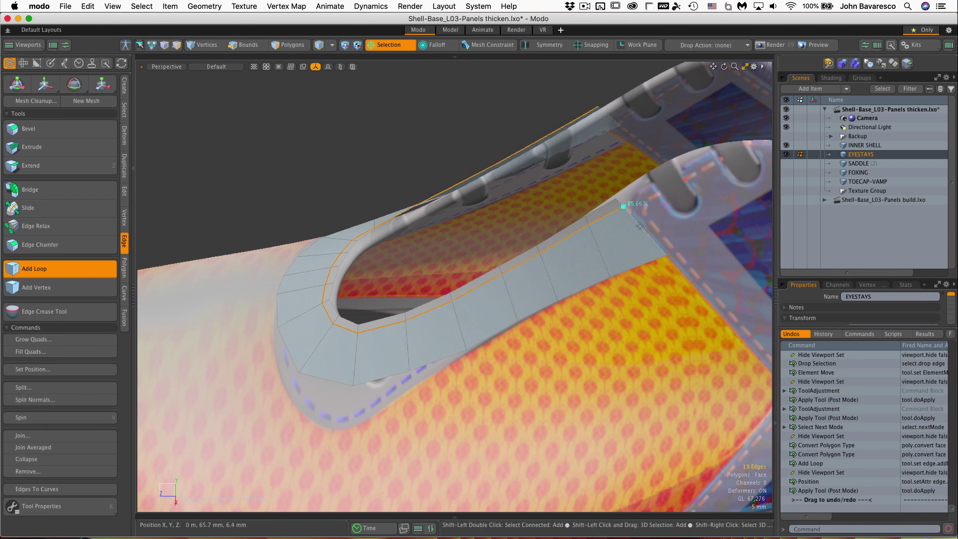
pyautogui.keyDown('shift'); pyautogui.click(659, 246); pyautogui.keyUp('shift')
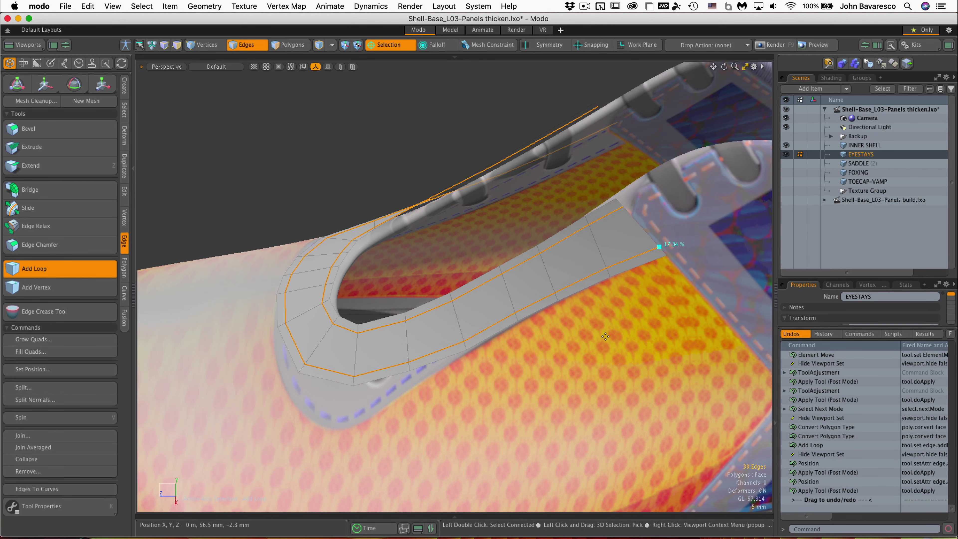
# Return the eyestay mesh to subdivision and slide its lengthwise border edge loops to adjust their spacing.
pyautogui.press('space')
pyautogui.press('Tab')
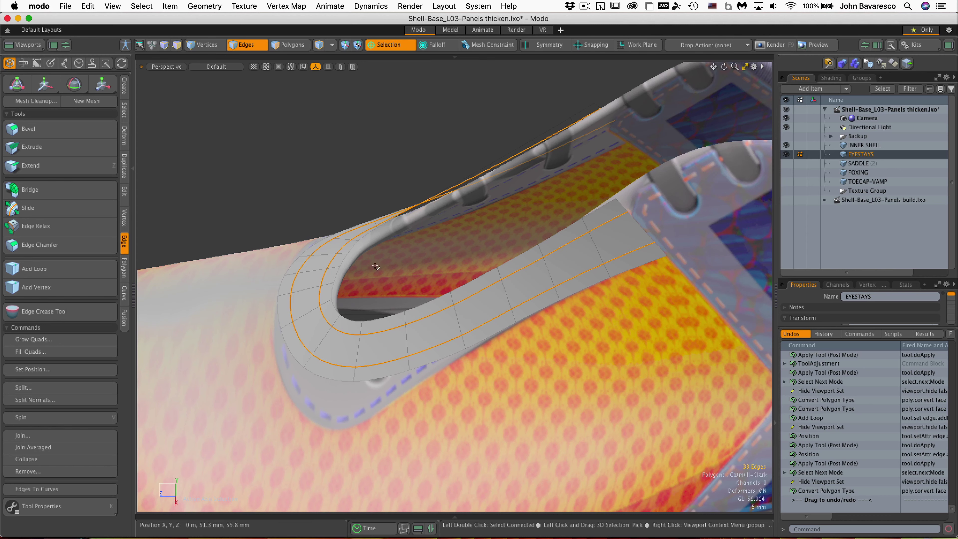
pyautogui.doubleClick(610, 262)
pyautogui.click(90, 207)
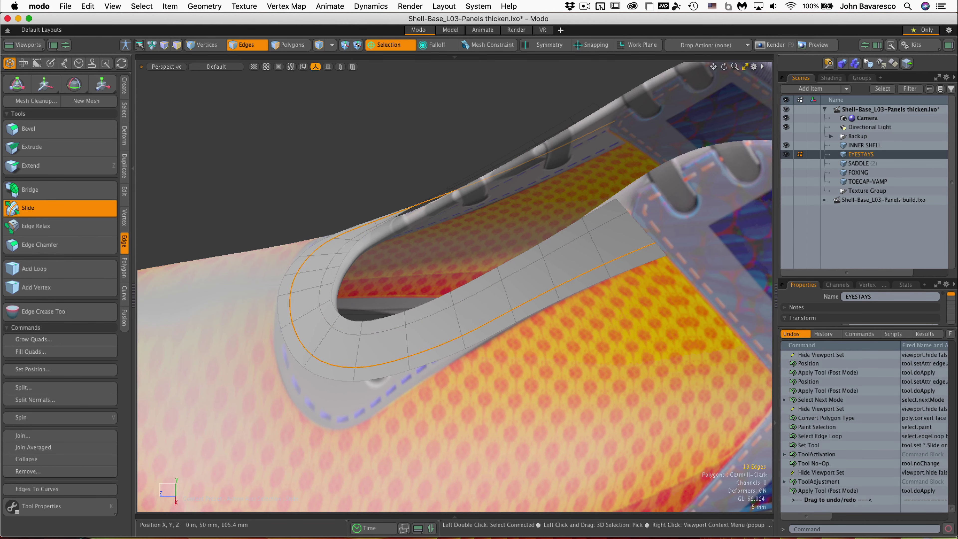
pyautogui.moveTo(353, 367); pyautogui.dragTo(353, 370)
pyautogui.press('space')
pyautogui.doubleClick(452, 304)
pyautogui.hotkey('alt', 's')
pyautogui.moveTo(452, 305); pyautogui.dragTo(475, 287)
pyautogui.press('space')
# Select six alternating middle polygons along the eyestay strip, three on each side of the throat, for the eyelets.
pyautogui.scroll(-2, 452, 287)
pyautogui.press('space')
pyautogui.click(296, 45)
pyautogui.click(297, 45)
pyautogui.click(550, 272)
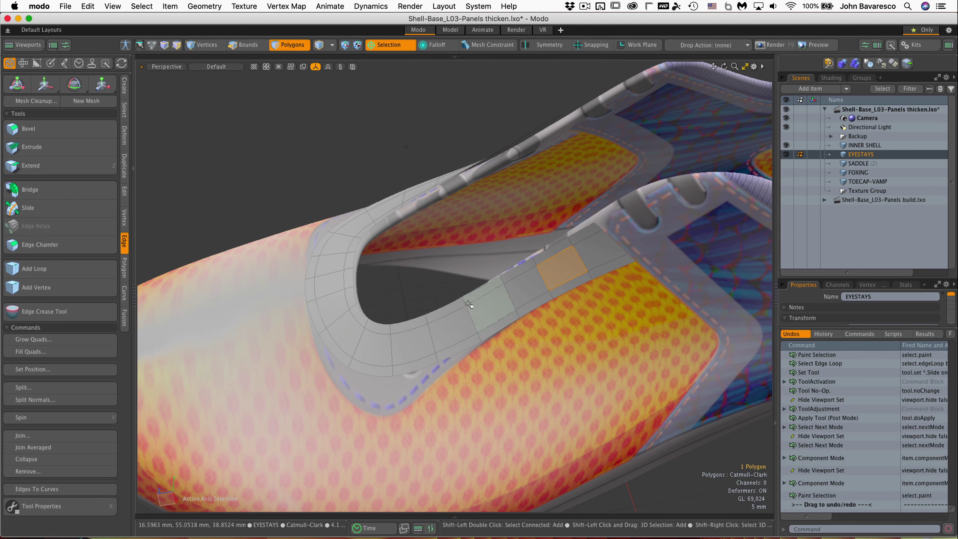
pyautogui.keyDown('shift'); pyautogui.click(479, 305); pyautogui.keyUp('shift')
pyautogui.keyDown('shift'); pyautogui.click(413, 341); pyautogui.keyUp('shift')
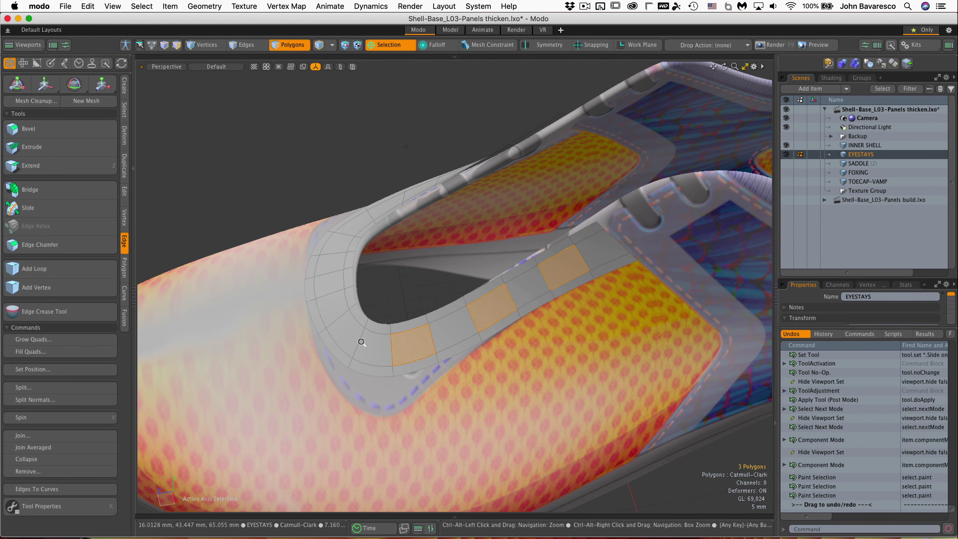
pyautogui.keyDown('alt'); pyautogui.moveTo(360, 343); pyautogui.dragTo(515, 353); pyautogui.keyUp('alt')
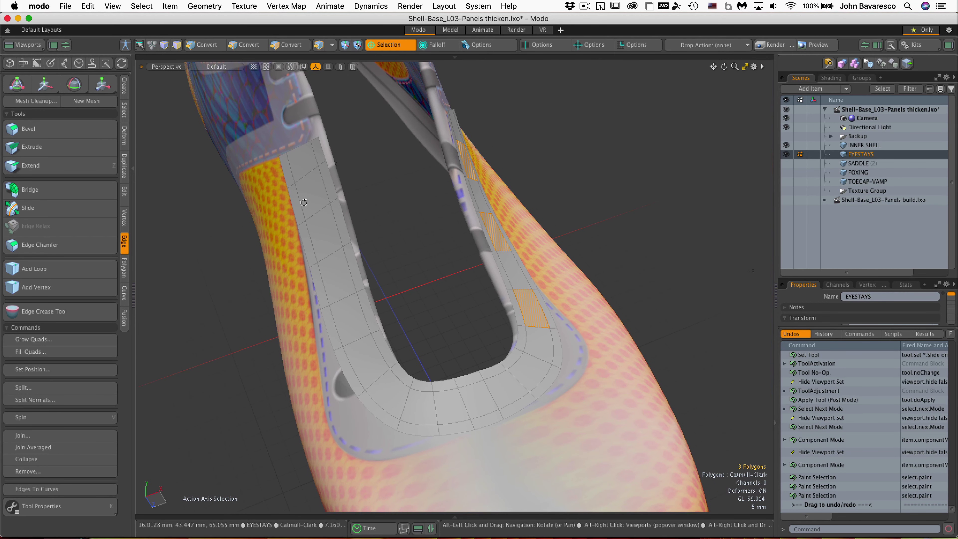
pyautogui.keyDown('shift'); pyautogui.click(311, 193); pyautogui.keyUp('shift')
pyautogui.keyDown('shift'); pyautogui.click(337, 275); pyautogui.keyUp('shift')
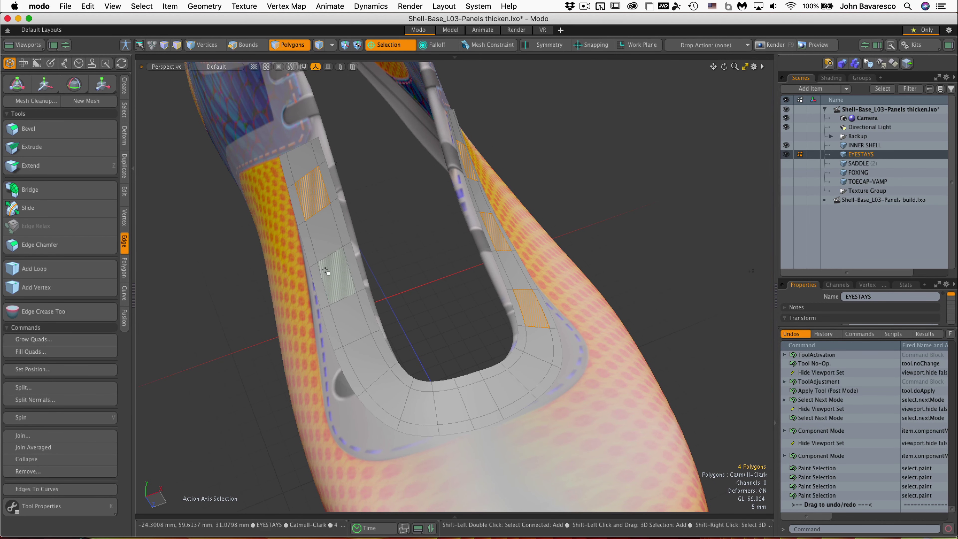
pyautogui.keyDown('shift'); pyautogui.click(363, 368); pyautogui.keyUp('shift')
# Bevel the six selected eyelet polygons with one segment and an inset of 3.42 mm.
pyautogui.keyDown('ctrl'); pyautogui.keyDown('alt'); pyautogui.moveTo(440, 323); pyautogui.dragTo(521, 232); pyautogui.keyUp('alt'); pyautogui.keyUp('ctrl')
pyautogui.press('b')
pyautogui.click(523, 230)
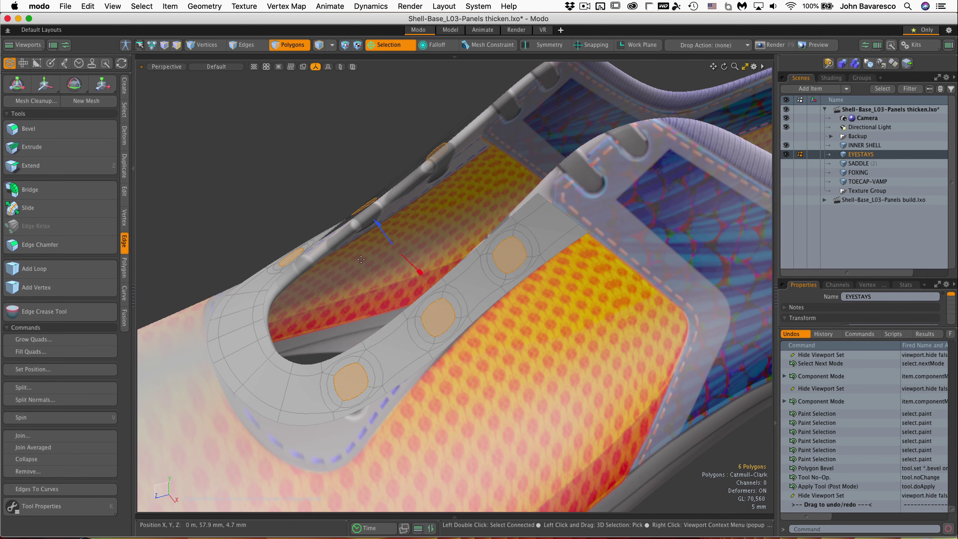
pyautogui.press('k')
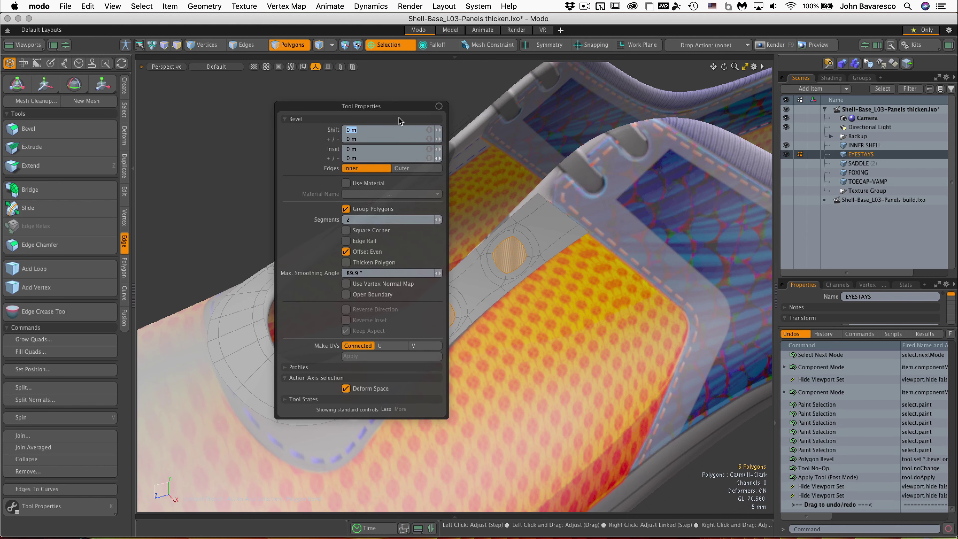
pyautogui.moveTo(395, 106); pyautogui.dragTo(245, 88)
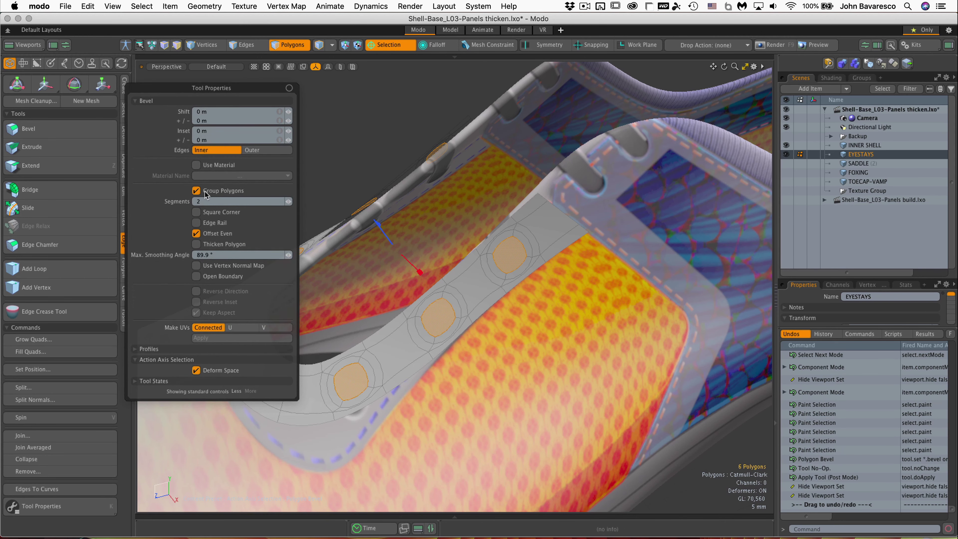
pyautogui.click(195, 197)
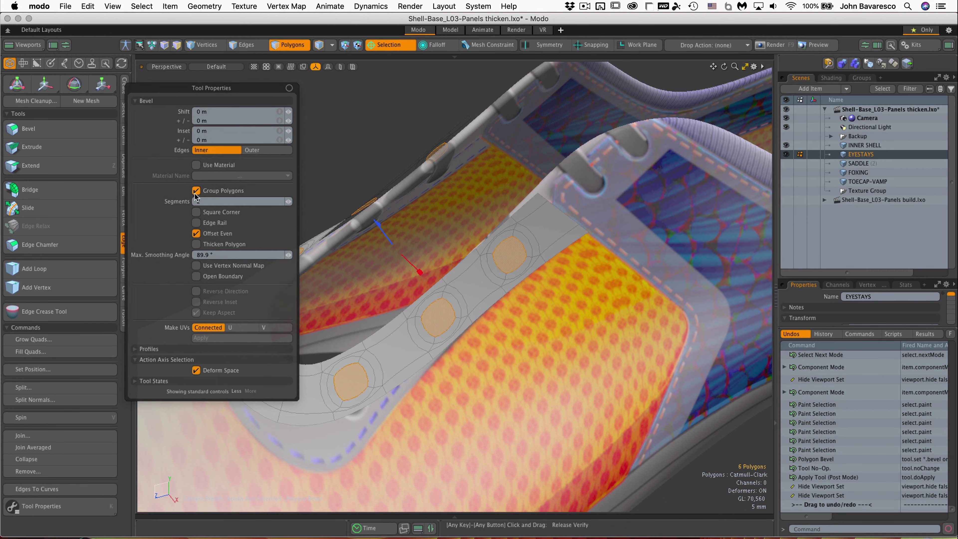
pyautogui.write('1')
pyautogui.press('Tab')
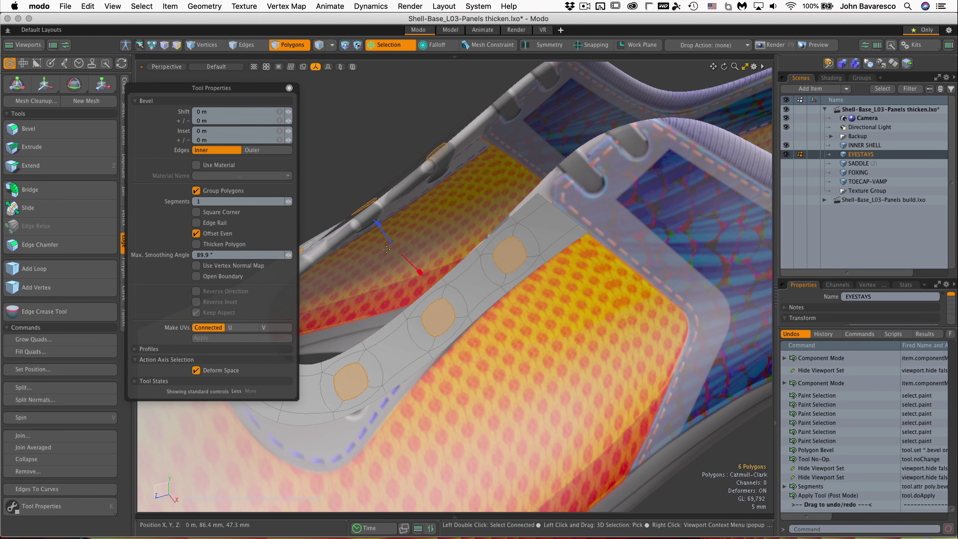
pyautogui.moveTo(420, 272)
pyautogui.mouseDown()
pyautogui.moveTo(427, 279)
pyautogui.moveTo(418, 272)
pyautogui.mouseUp()
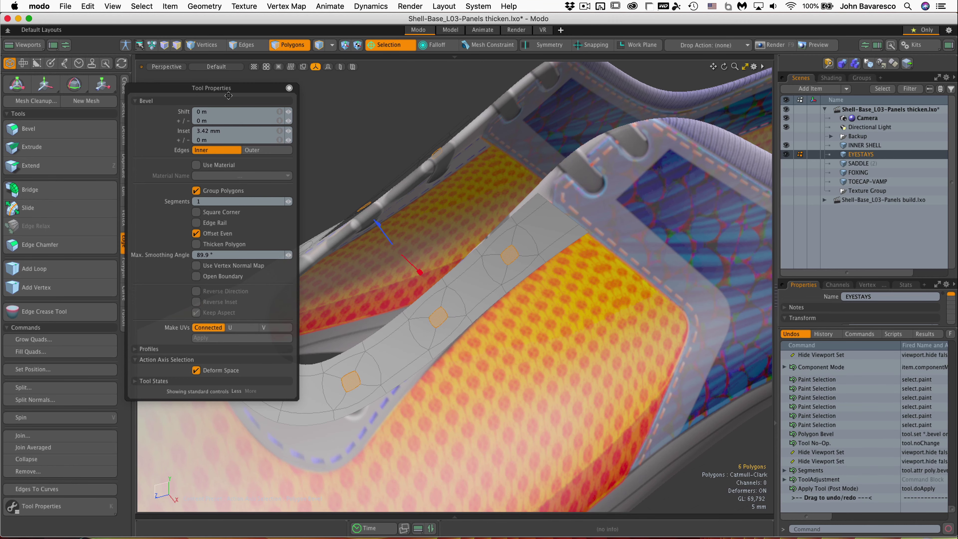
pyautogui.moveTo(229, 87); pyautogui.dragTo(123, 242)
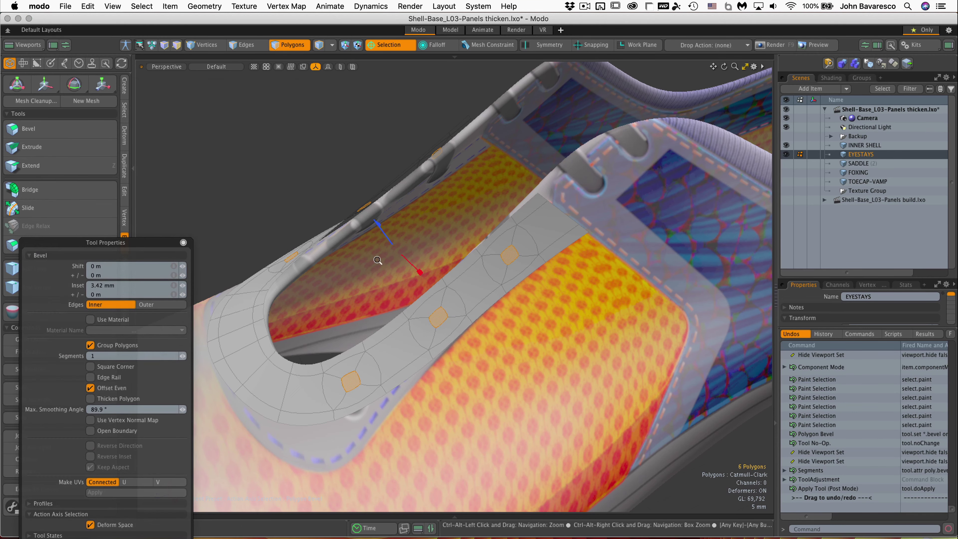
pyautogui.keyDown('ctrl'); pyautogui.keyDown('alt'); pyautogui.moveTo(378, 260); pyautogui.dragTo(342, 260); pyautogui.keyUp('alt'); pyautogui.keyUp('ctrl')
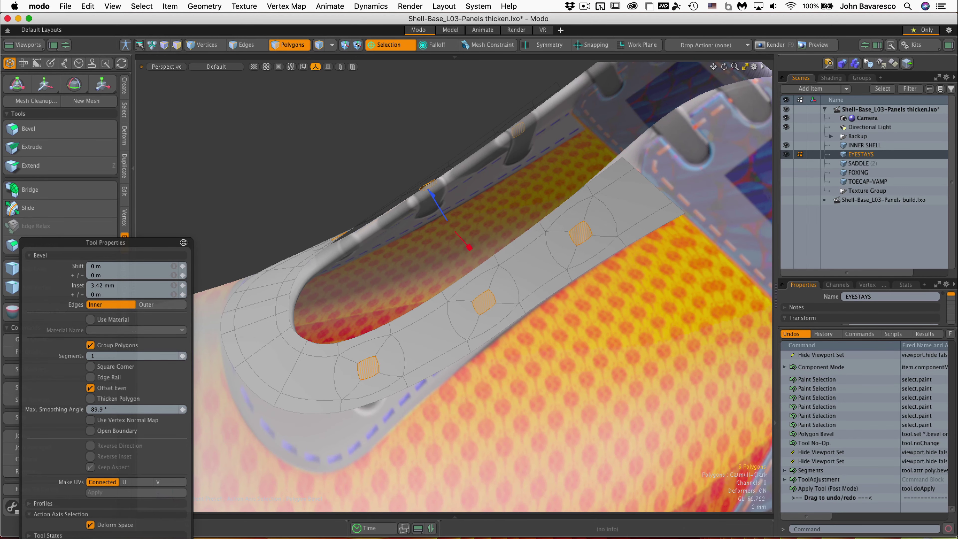
# Radially align the six inset eyelet polygons so their outlines become round.
pyautogui.keyDown('alt'); pyautogui.moveTo(300, 220); pyautogui.dragTo(463, 260); pyautogui.keyUp('alt')
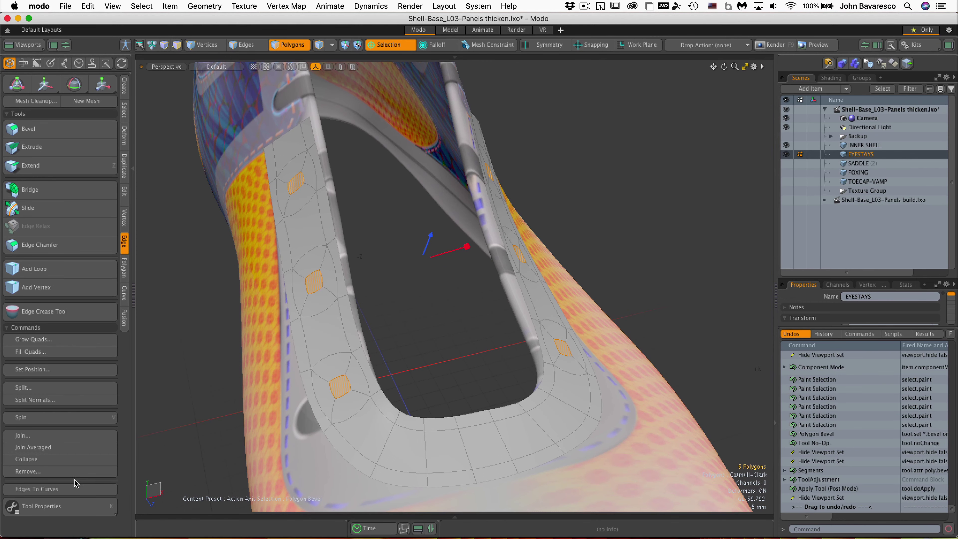
pyautogui.click(125, 145)
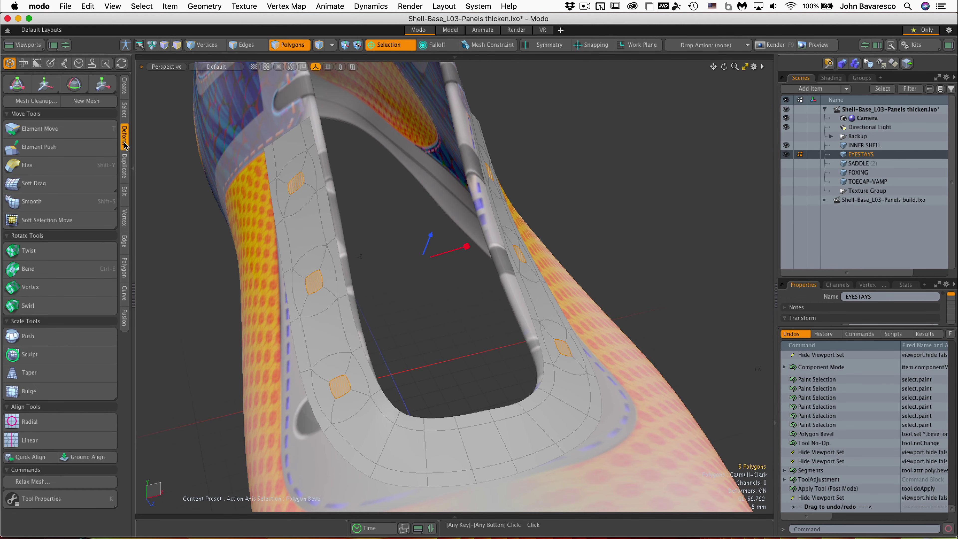
pyautogui.press('space')
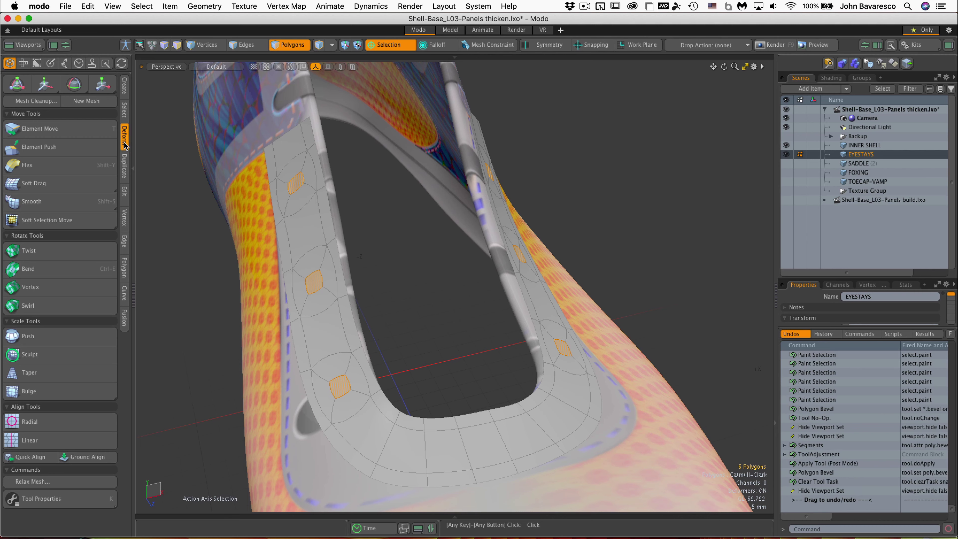
pyautogui.click(88, 427)
pyautogui.click(423, 332)
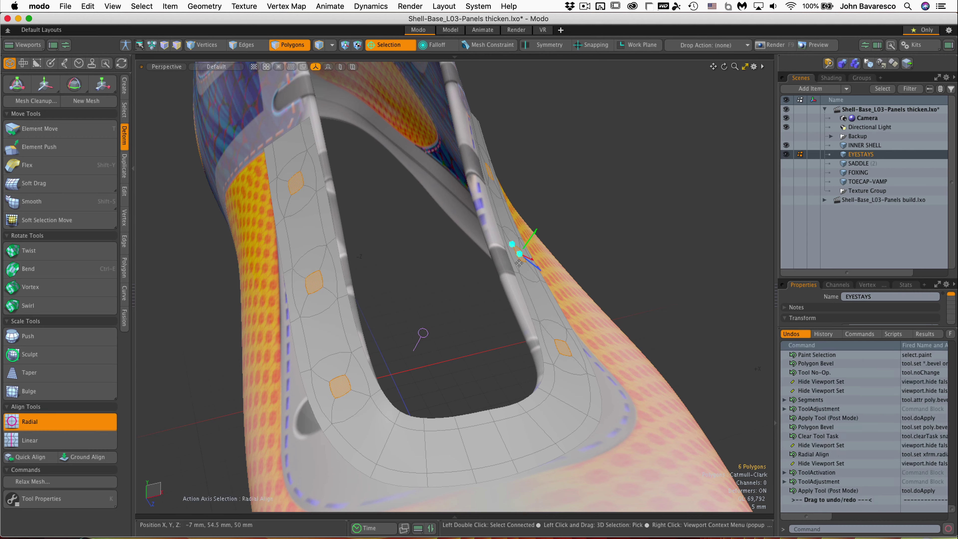
pyautogui.click(492, 293)
pyautogui.keyDown('alt'); pyautogui.moveTo(491, 293); pyautogui.dragTo(339, 287); pyautogui.keyUp('alt')
pyautogui.keyDown('alt'); pyautogui.moveTo(497, 268); pyautogui.dragTo(536, 211); pyautogui.keyUp('alt')
pyautogui.press('space')
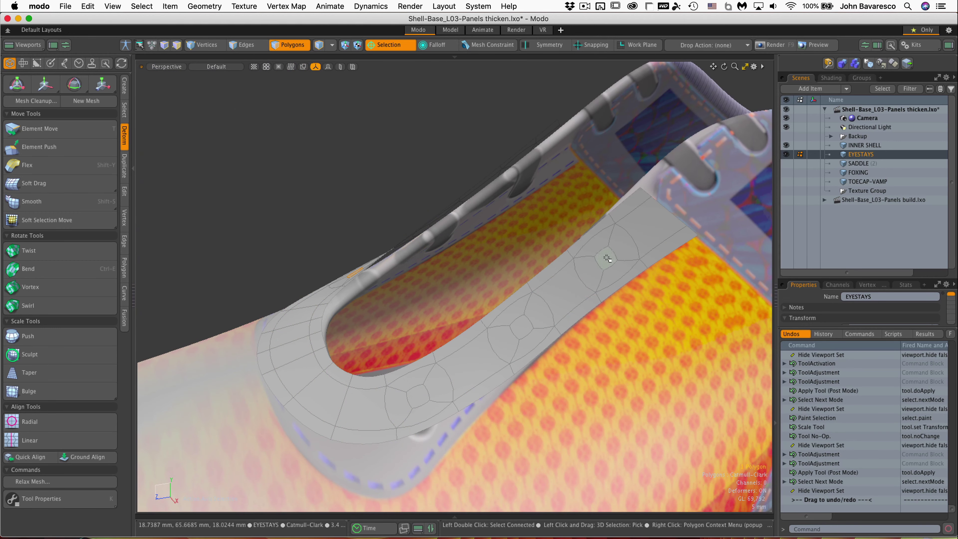
# Select the six rounded eyelet polygons on both sides of the throat and delete them to open the holes.
pyautogui.click(606, 257)
pyautogui.keyDown('shift'); pyautogui.click(521, 327); pyautogui.keyUp('shift')
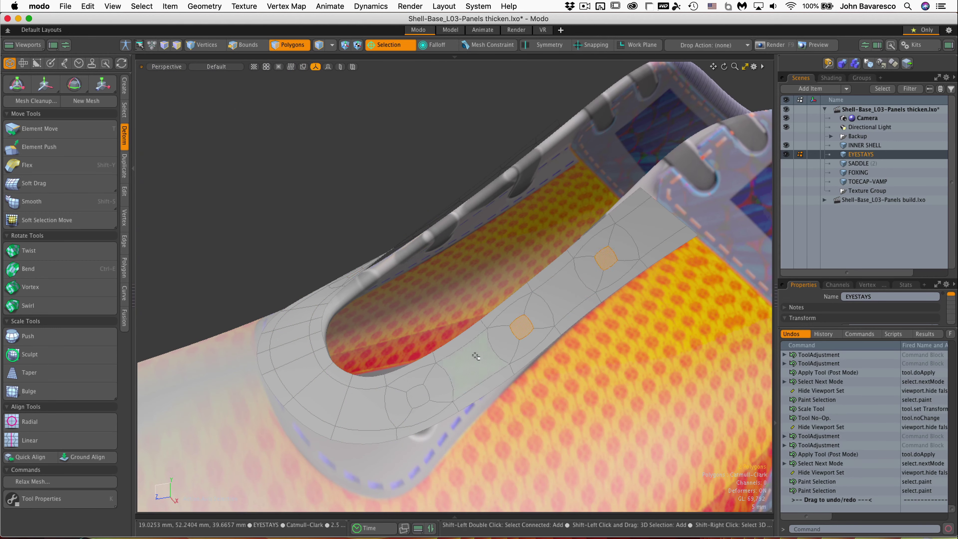
pyautogui.keyDown('shift'); pyautogui.click(422, 398); pyautogui.keyUp('shift')
pyautogui.keyDown('alt'); pyautogui.moveTo(415, 355); pyautogui.dragTo(451, 376); pyautogui.keyUp('alt')
pyautogui.keyDown('shift'); pyautogui.click(394, 371); pyautogui.keyUp('shift')
pyautogui.keyDown('shift'); pyautogui.click(362, 259); pyautogui.keyUp('shift')
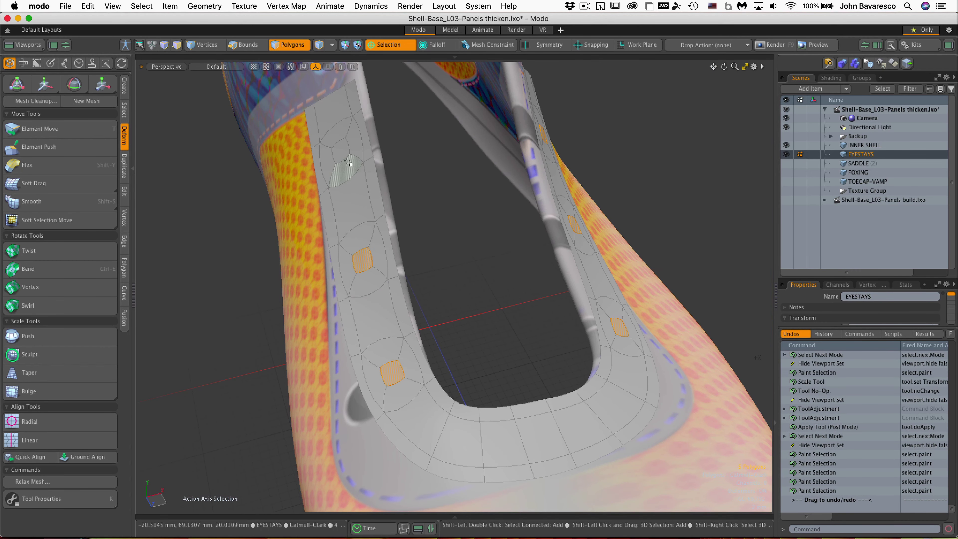
pyautogui.keyDown('shift'); pyautogui.click(342, 151); pyautogui.keyUp('shift')
pyautogui.press('Delete')
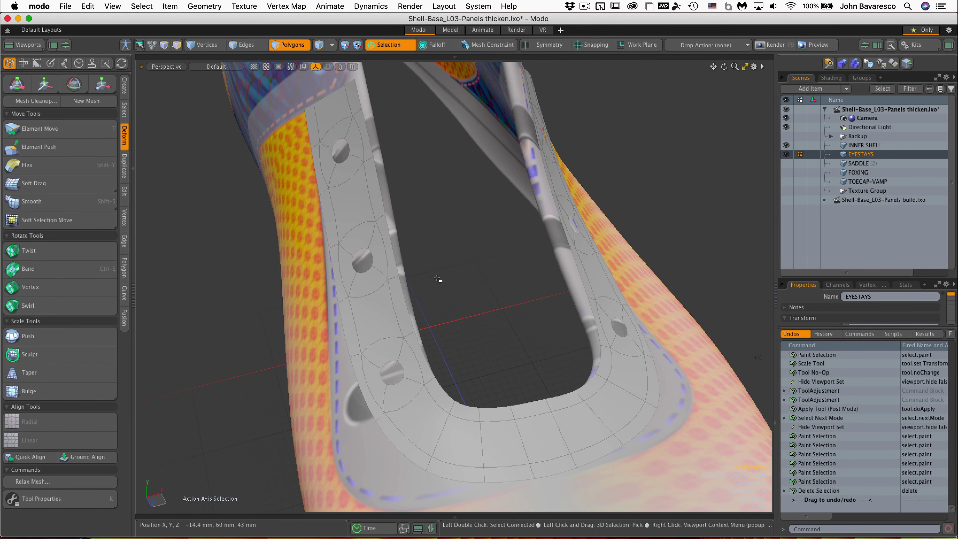
# Push the whole eyestay mesh inward beneath the inner shell's surface.
pyautogui.keyDown('alt'); pyautogui.moveTo(459, 296); pyautogui.dragTo(385, 287); pyautogui.keyUp('alt')
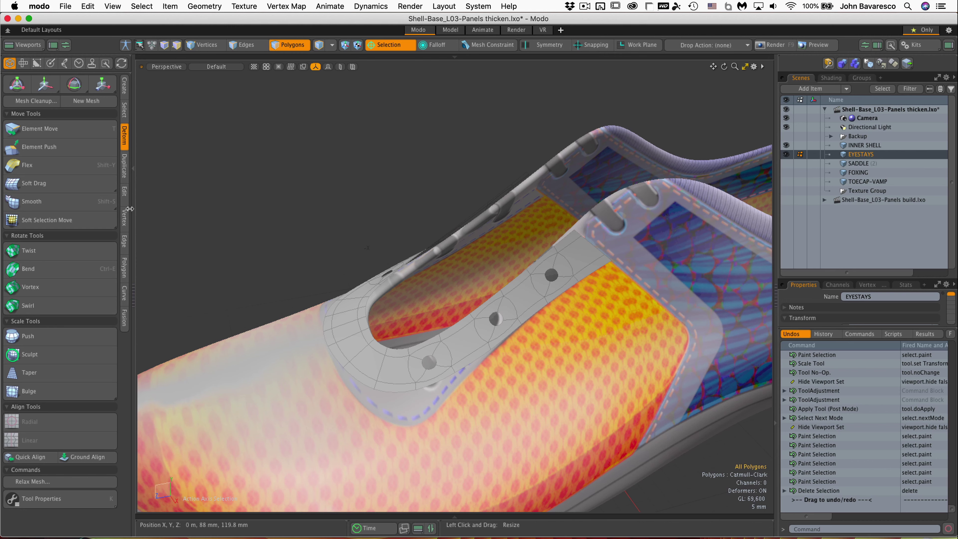
pyautogui.click(66, 337)
pyautogui.moveTo(432, 299); pyautogui.dragTo(429, 289)
pyautogui.moveTo(433, 240); pyautogui.dragTo(437, 245)
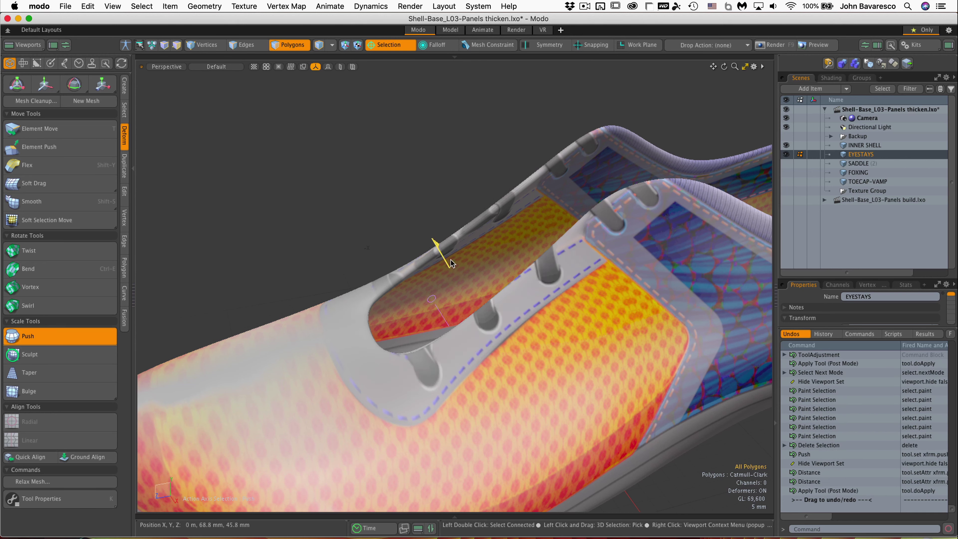
pyautogui.keyDown('alt'); pyautogui.moveTo(478, 270); pyautogui.dragTo(485, 250); pyautogui.keyUp('alt')
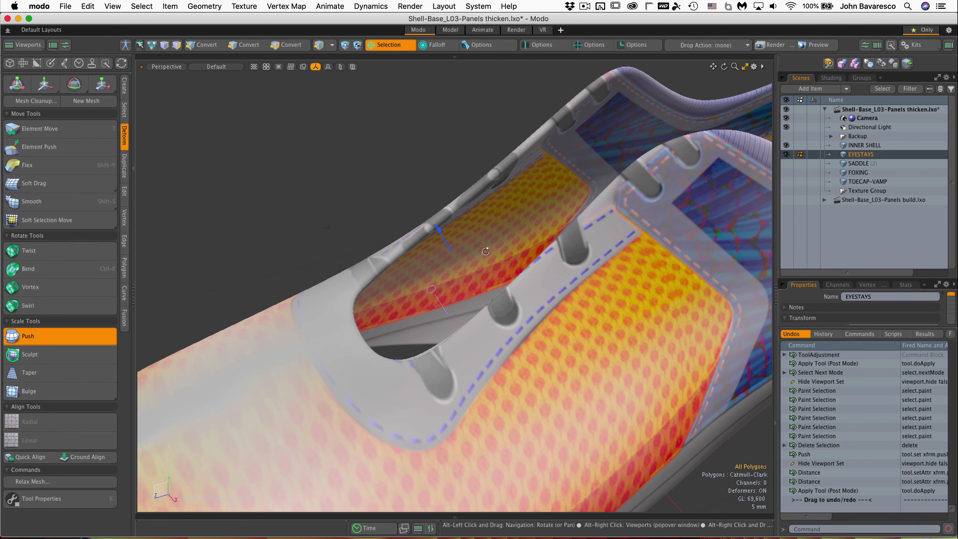
# Bevel the entire eyestay mesh outward to give the panel thickness above the inner shell.
pyautogui.press('space')
pyautogui.press('b')
pyautogui.click(340, 298)
pyautogui.moveTo(437, 228); pyautogui.dragTo(432, 223)
pyautogui.keyDown('alt'); pyautogui.moveTo(482, 278); pyautogui.dragTo(363, 165); pyautogui.keyUp('alt')
pyautogui.keyDown('alt'); pyautogui.moveTo(569, 223); pyautogui.dragTo(519, 317); pyautogui.keyUp('alt')
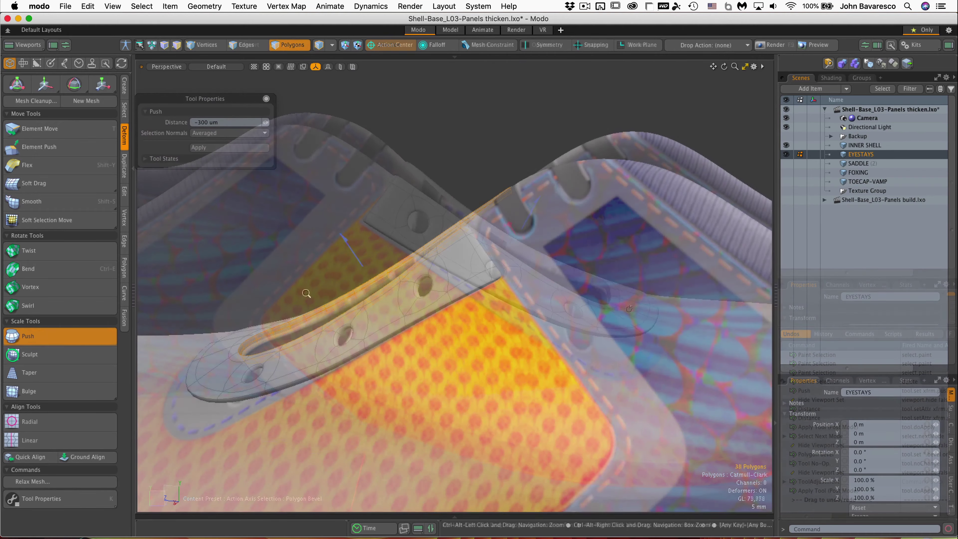
# Push the polygons along the eyestay's throat border by -300 um and clear the selection.
pyautogui.keyDown('alt'); pyautogui.moveTo(629, 308); pyautogui.dragTo(438, 187); pyautogui.keyUp('alt')
pyautogui.press('space')
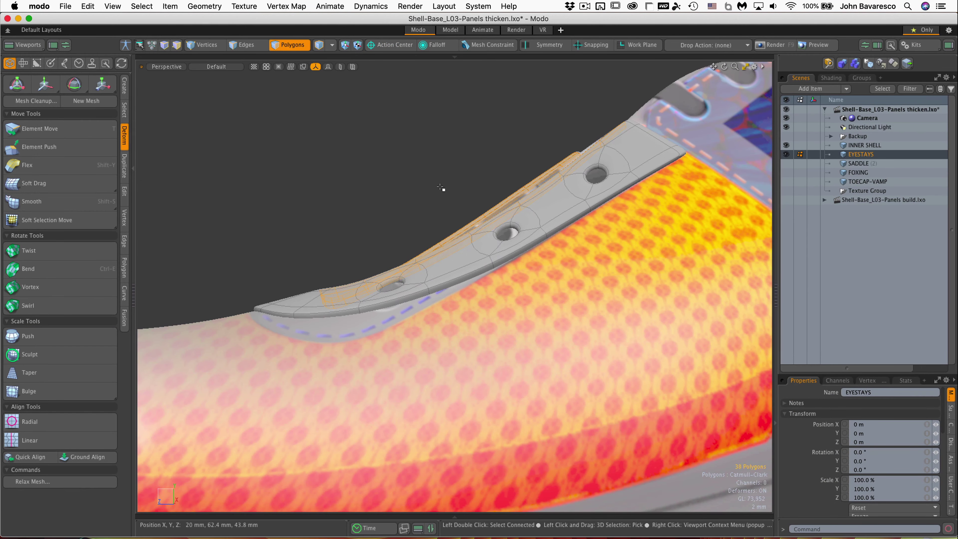
pyautogui.click(439, 180)
# Set the action center to Selection and move the whole eyestay panel slightly to adjust its fit on the shell.
pyautogui.press('w')
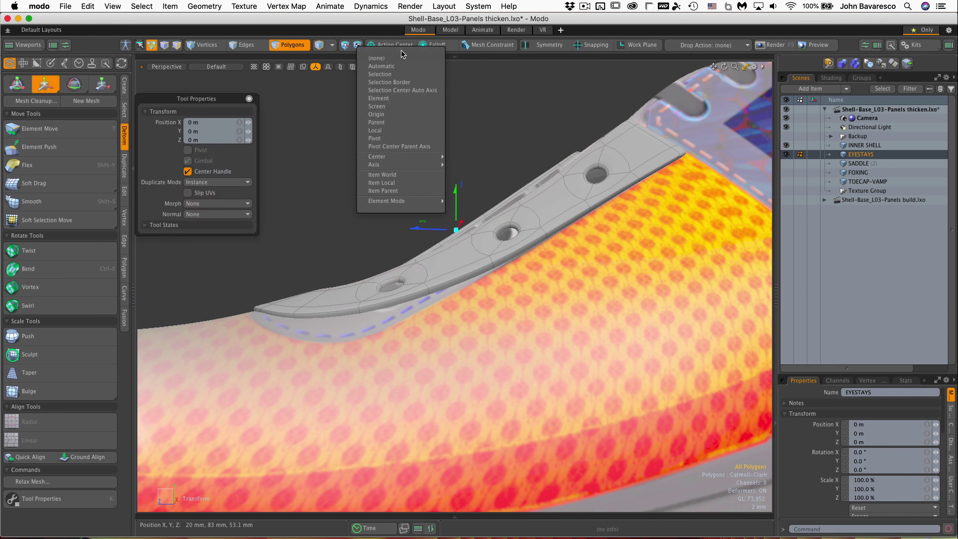
pyautogui.click(401, 46)
pyautogui.click(402, 75)
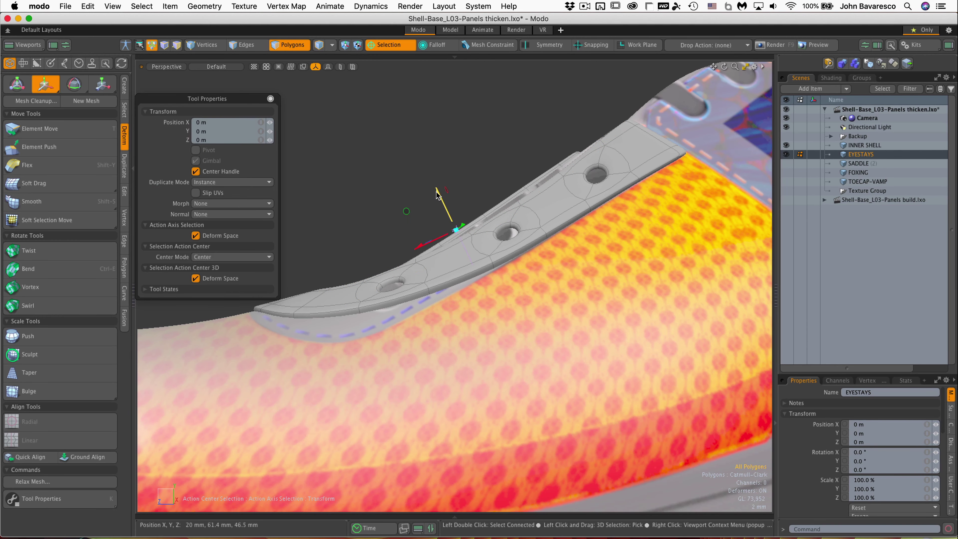
pyautogui.moveTo(406, 211); pyautogui.dragTo(505, 184)
# Start Element Move on the eyestay without the center handle and set its falloff range to 16.7 mm.
pyautogui.press('q')
pyautogui.press('t')
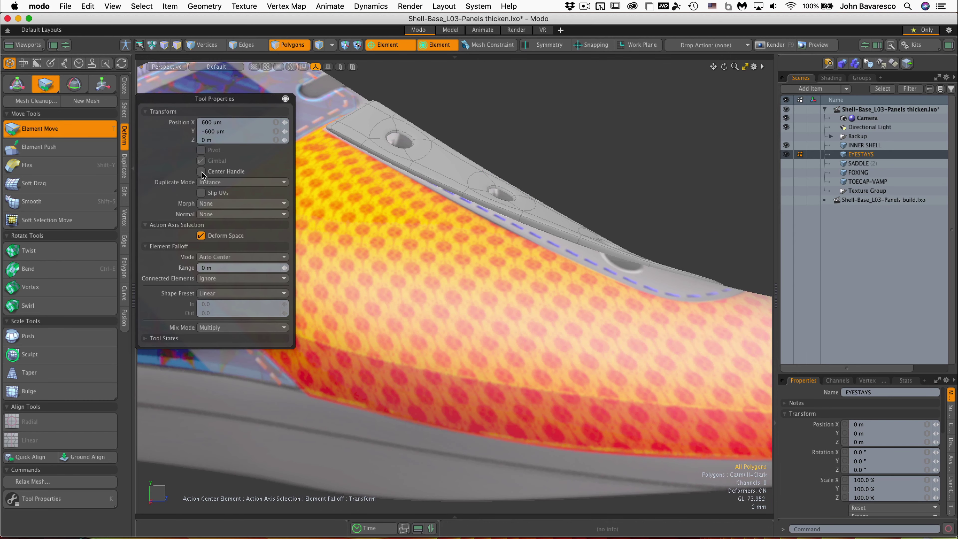
pyautogui.moveTo(535, 200); pyautogui.dragTo(629, 199, button='right')
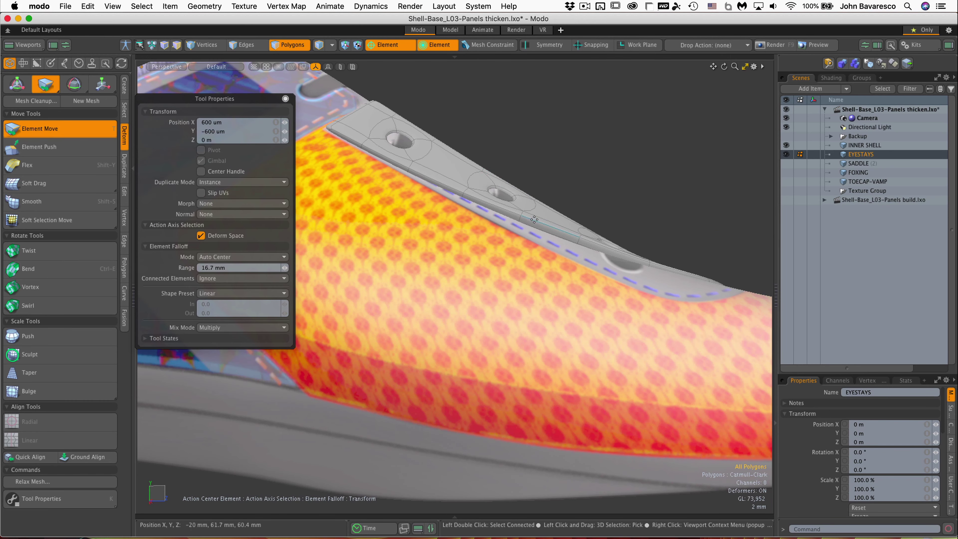